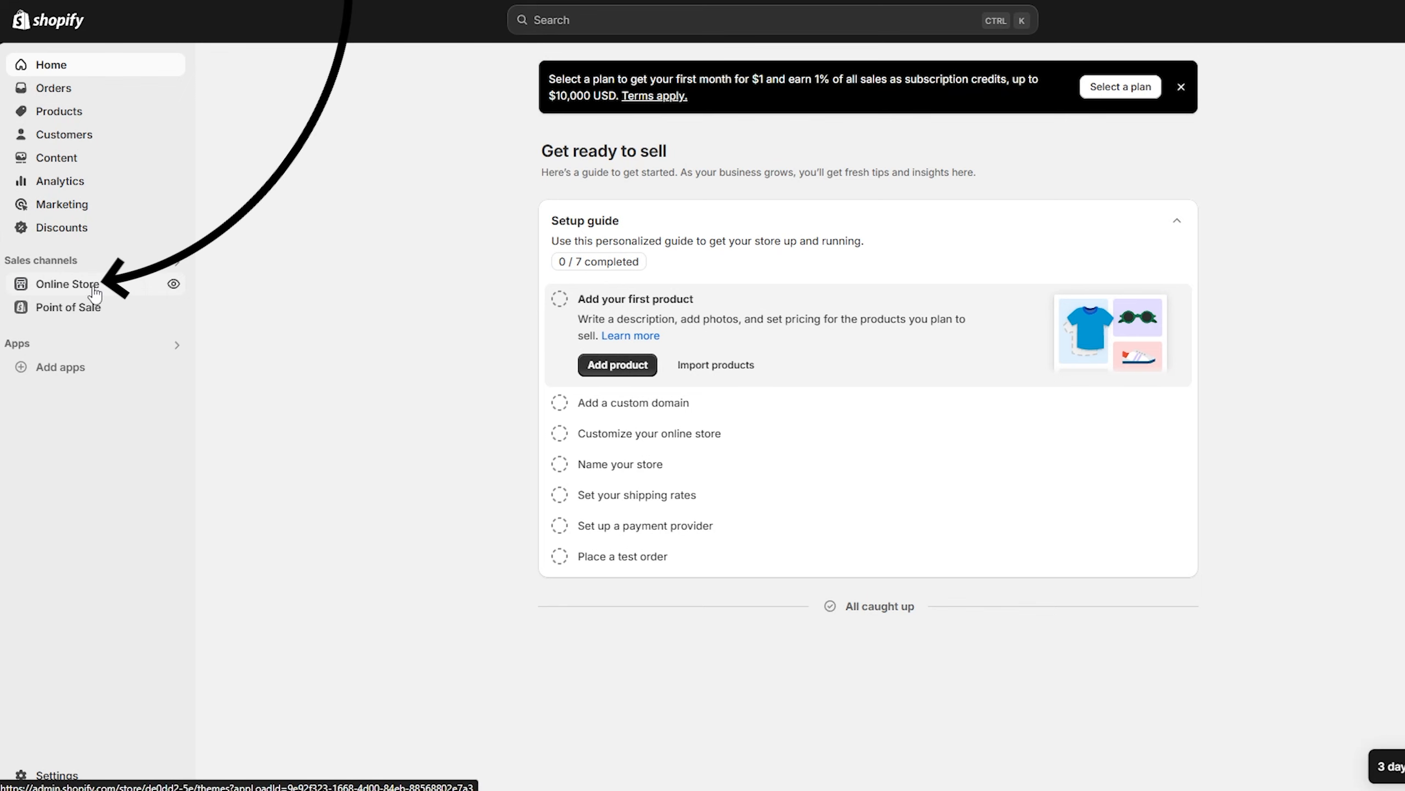
# Create a product template named Custom in the Dawn theme editor, based on Default product
pyautogui.click(99, 285)
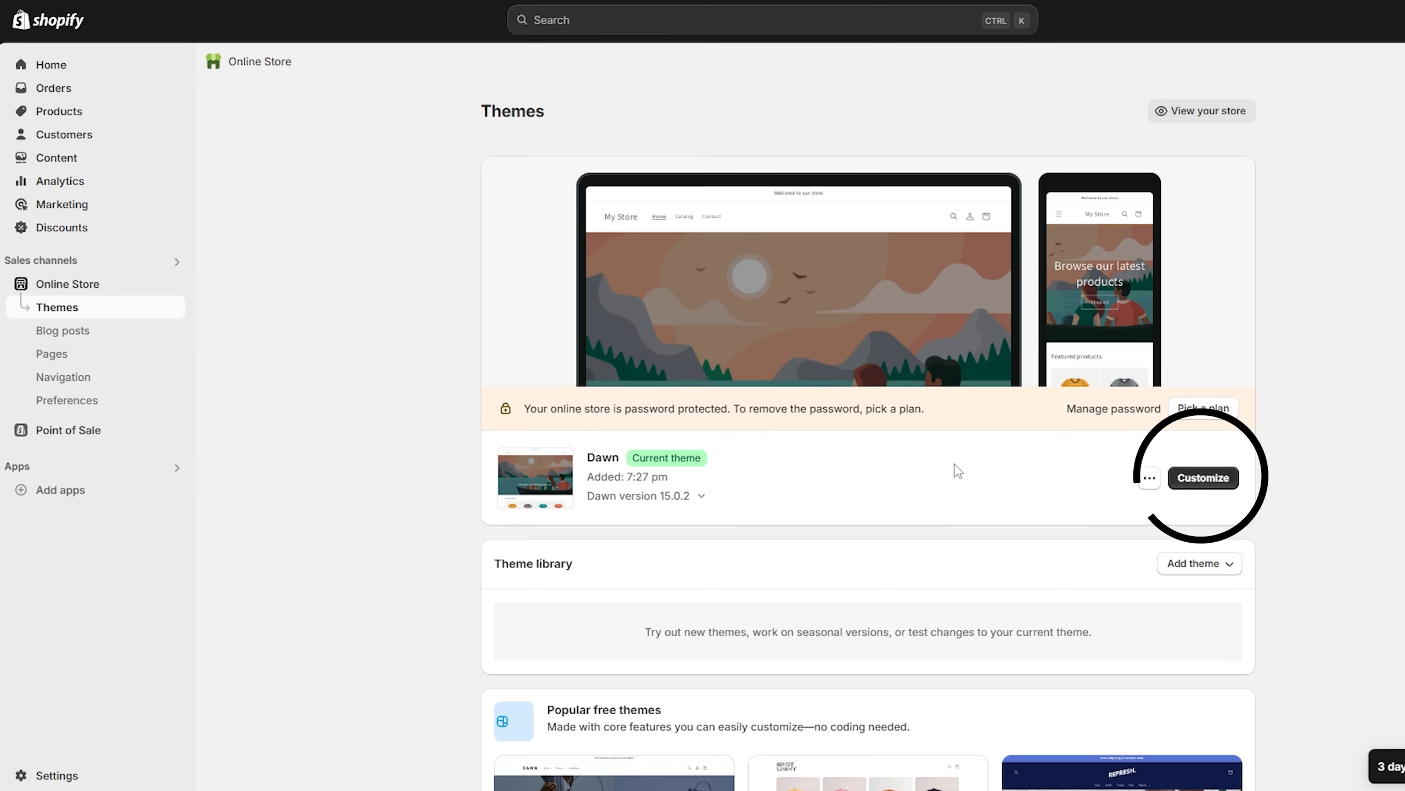
pyautogui.click(1199, 485)
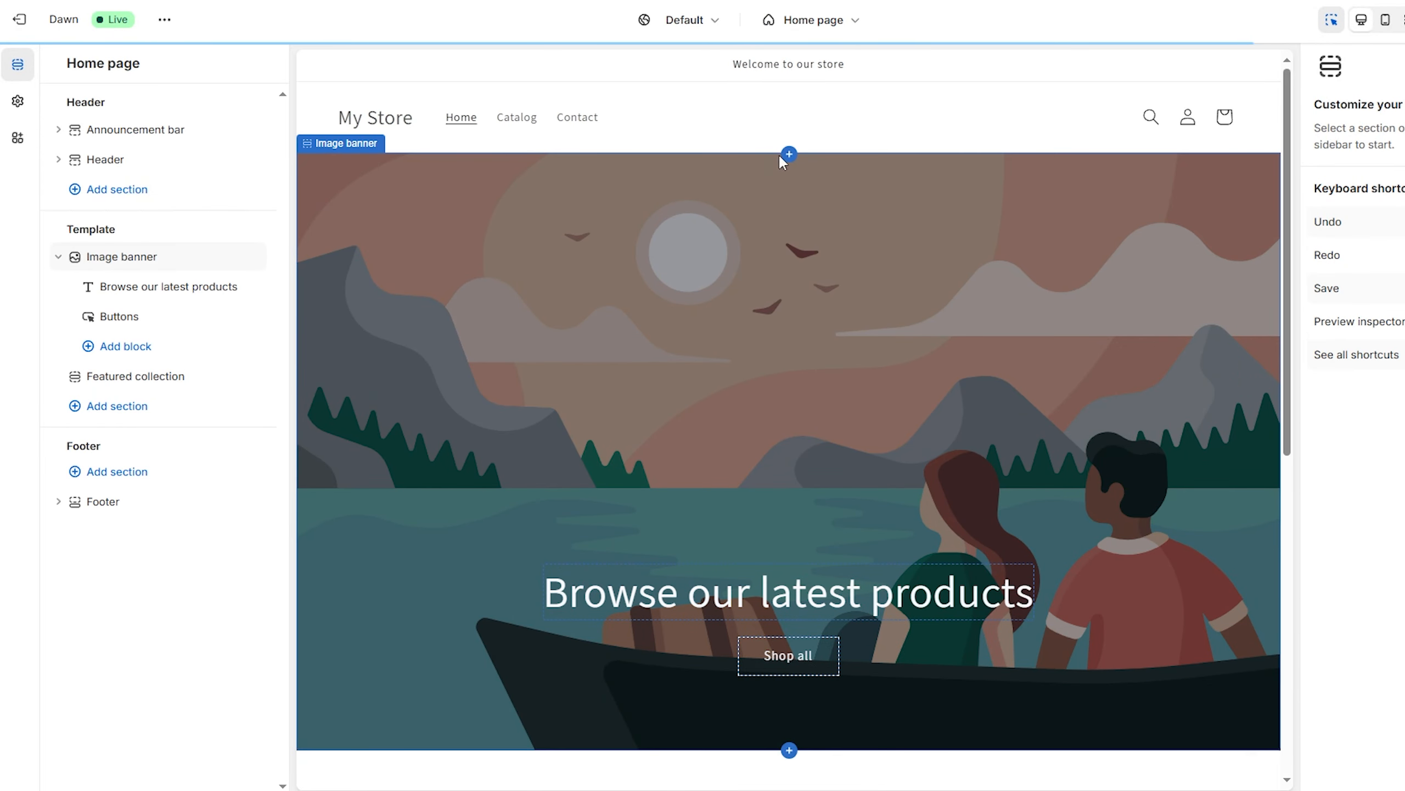
pyautogui.click(854, 22)
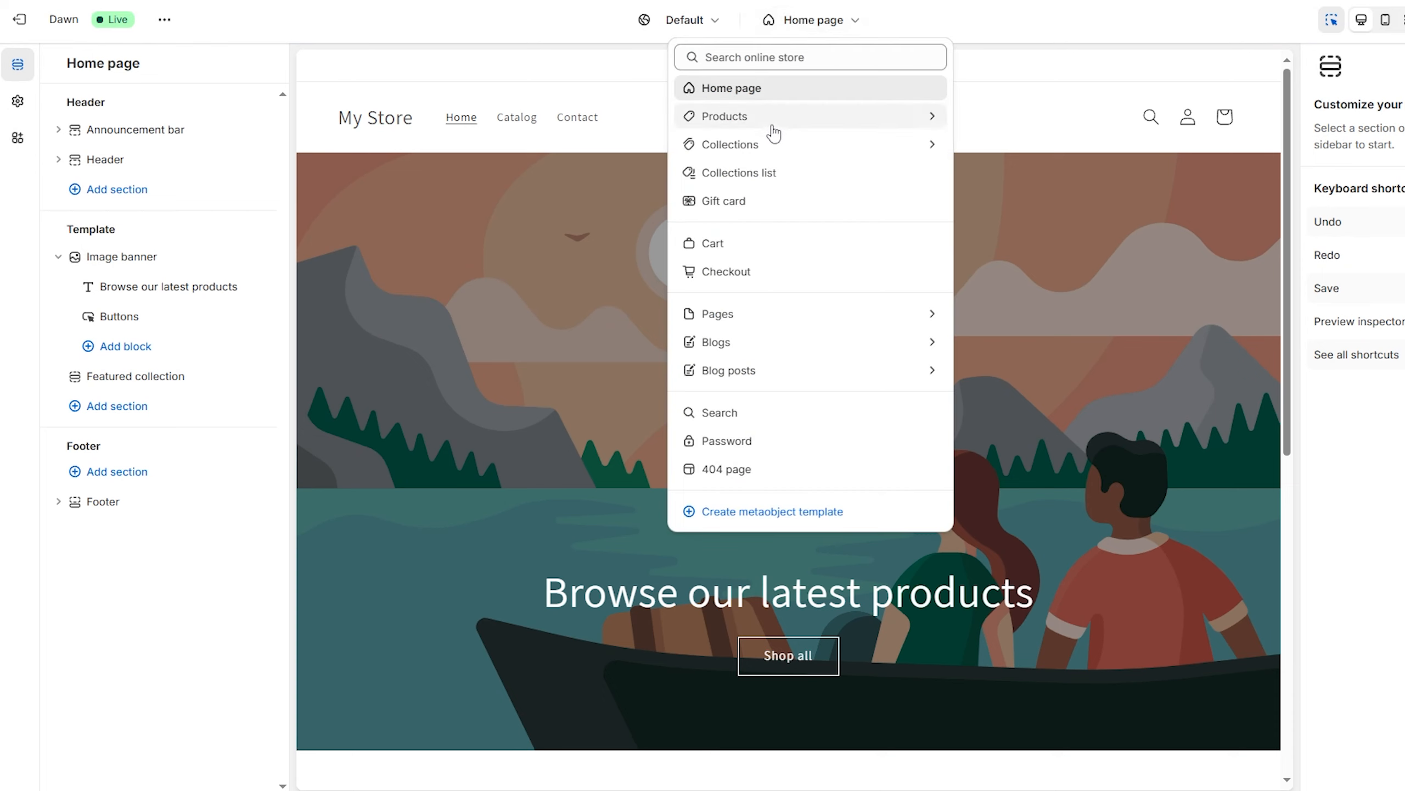
pyautogui.click(825, 117)
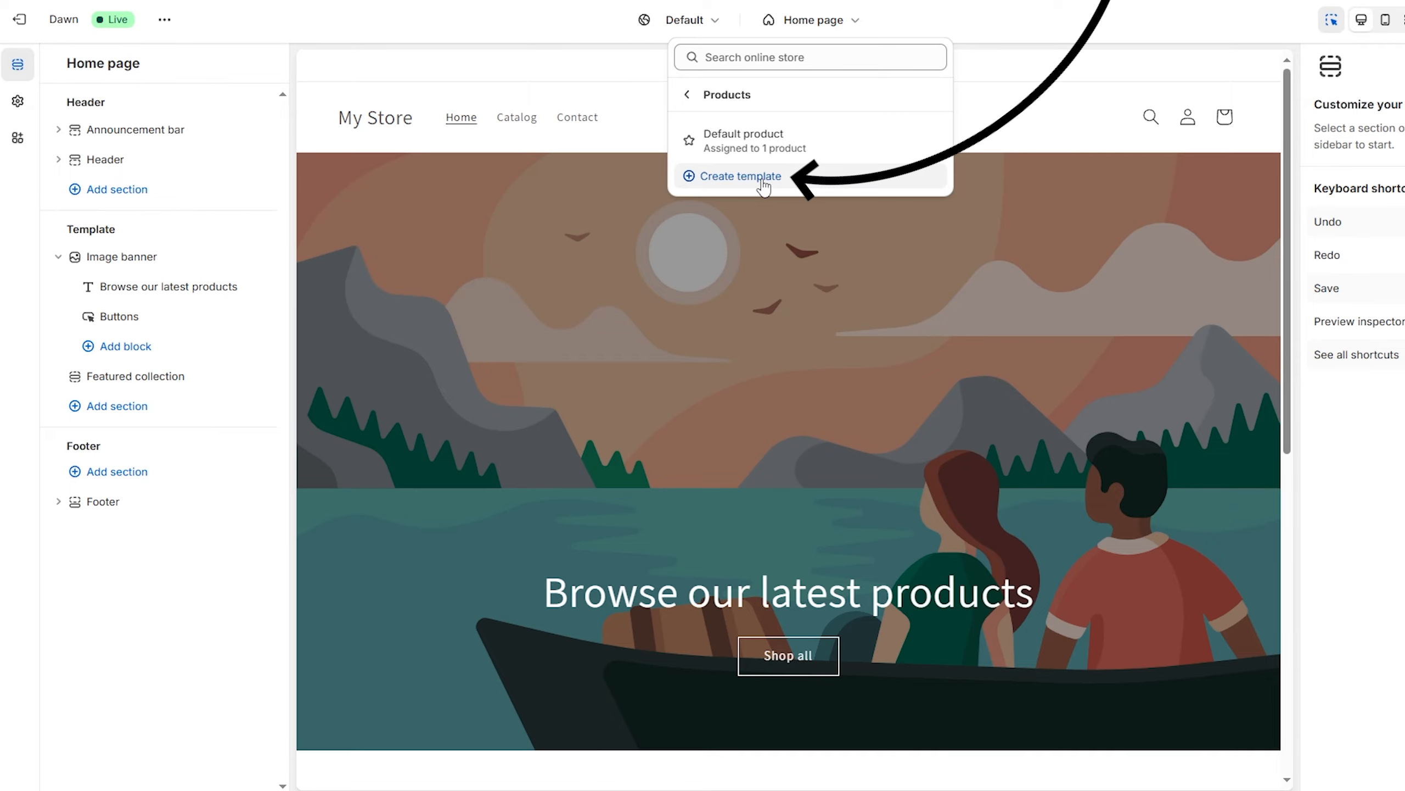
pyautogui.click(730, 177)
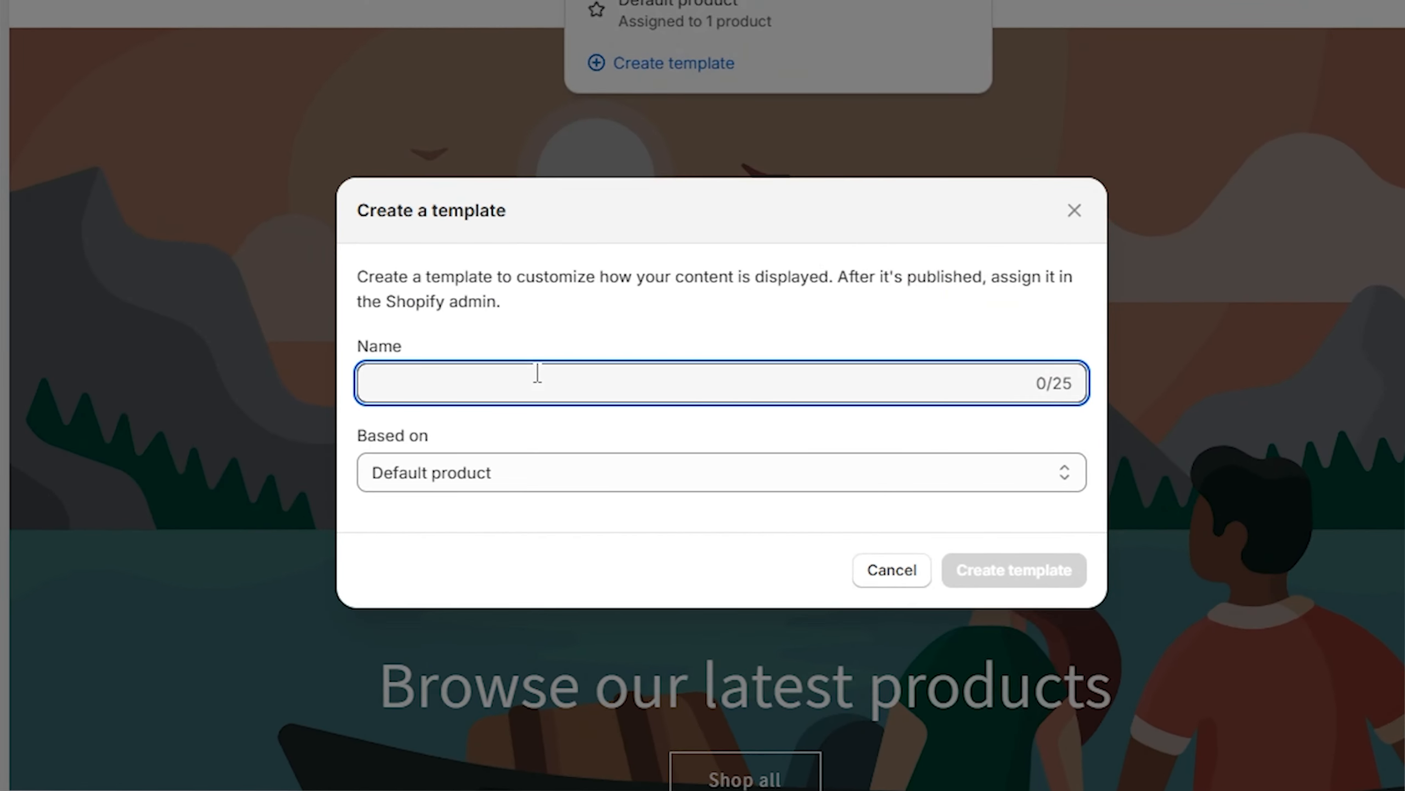
pyautogui.write('Custom')
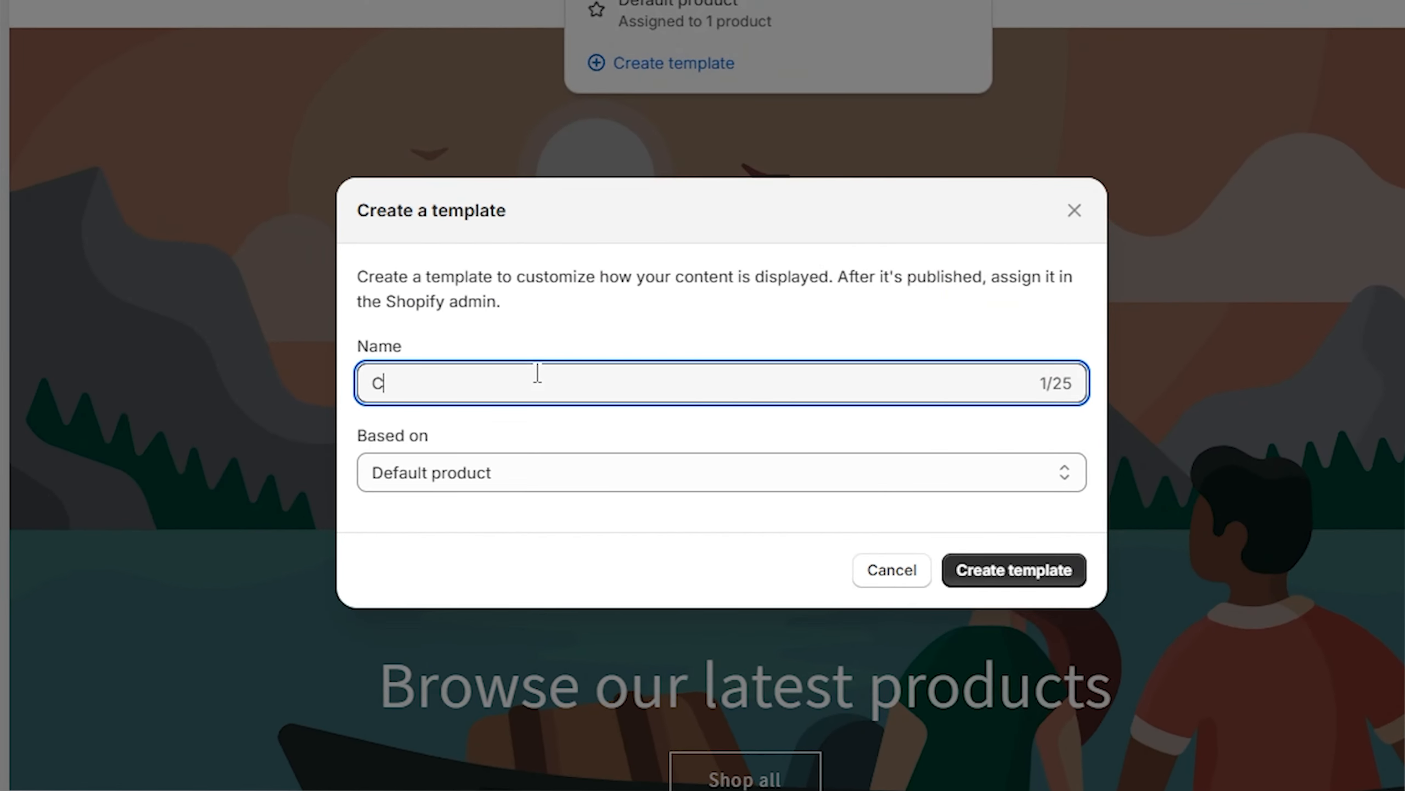
pyautogui.click(1041, 579)
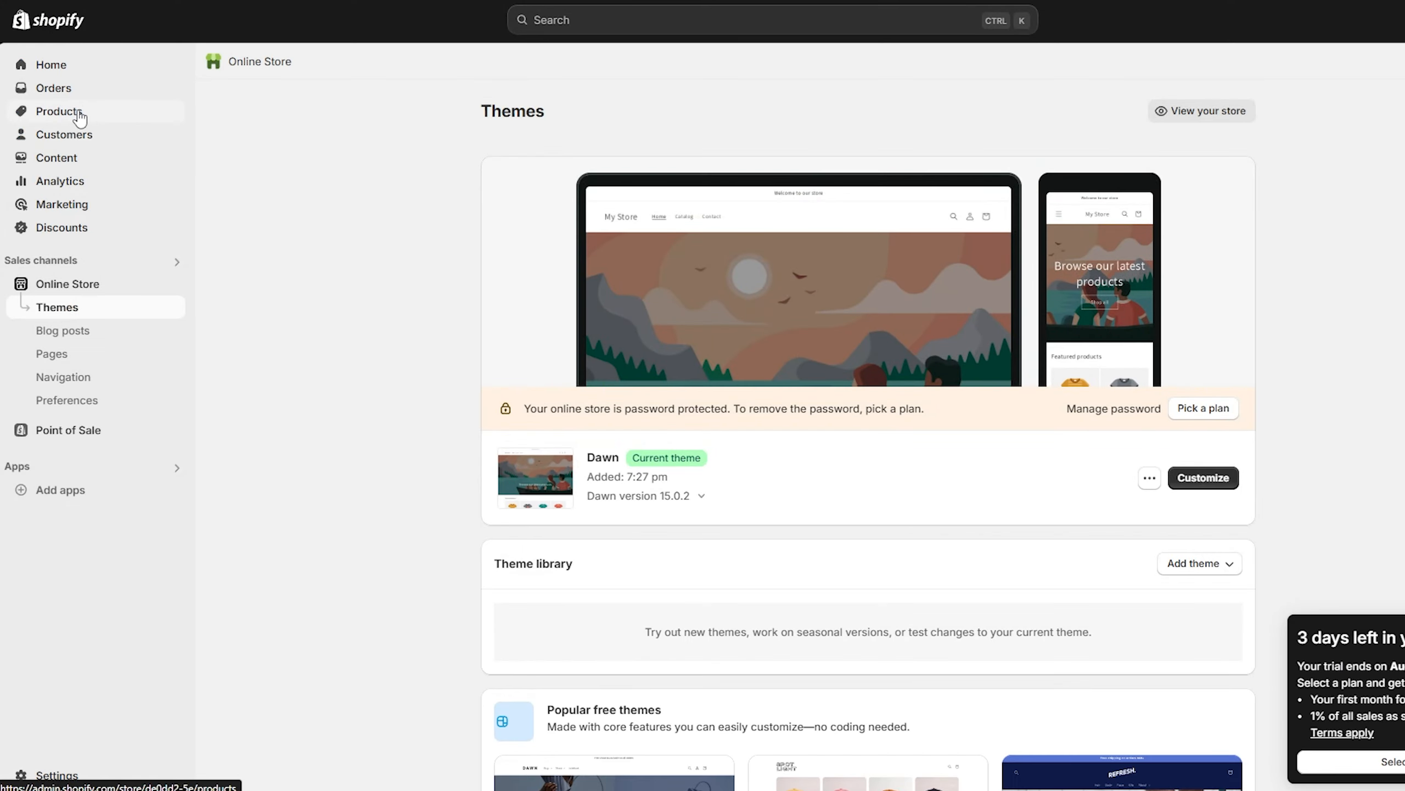
# Assign the custom theme template to the T-shirt product and save the product
pyautogui.click(79, 113)
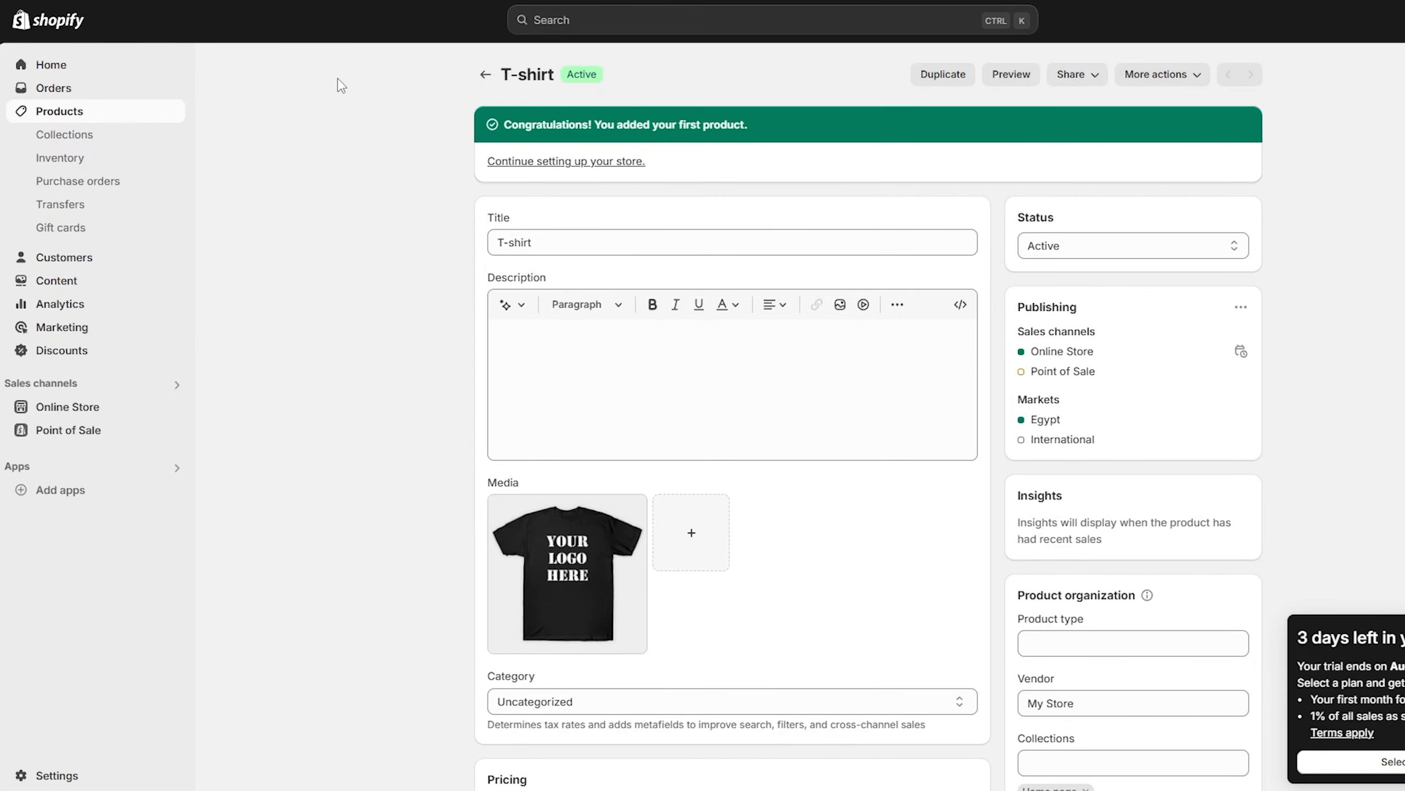
pyautogui.scroll(-6, 649, 182)
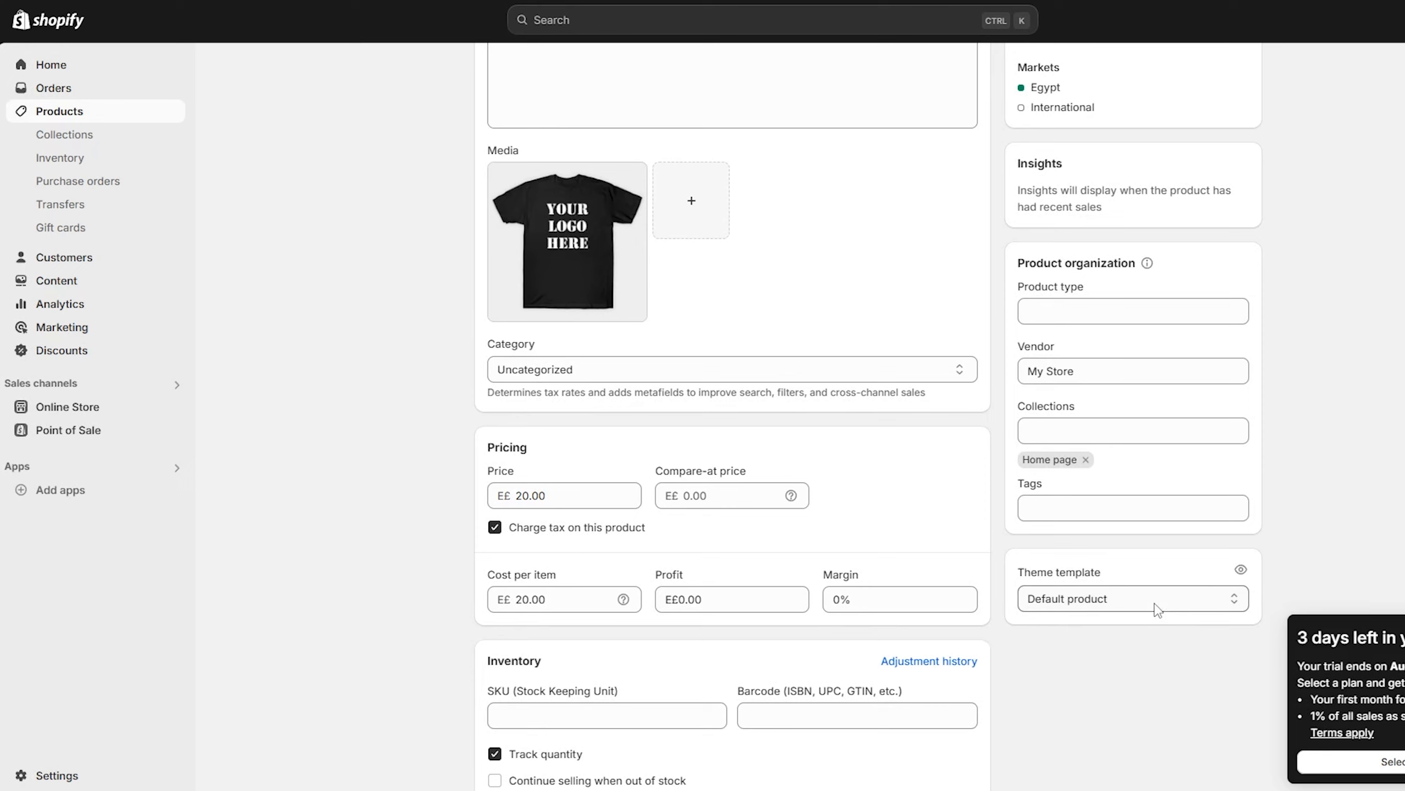
pyautogui.scroll(-3, 1156, 609)
pyautogui.click(1150, 429)
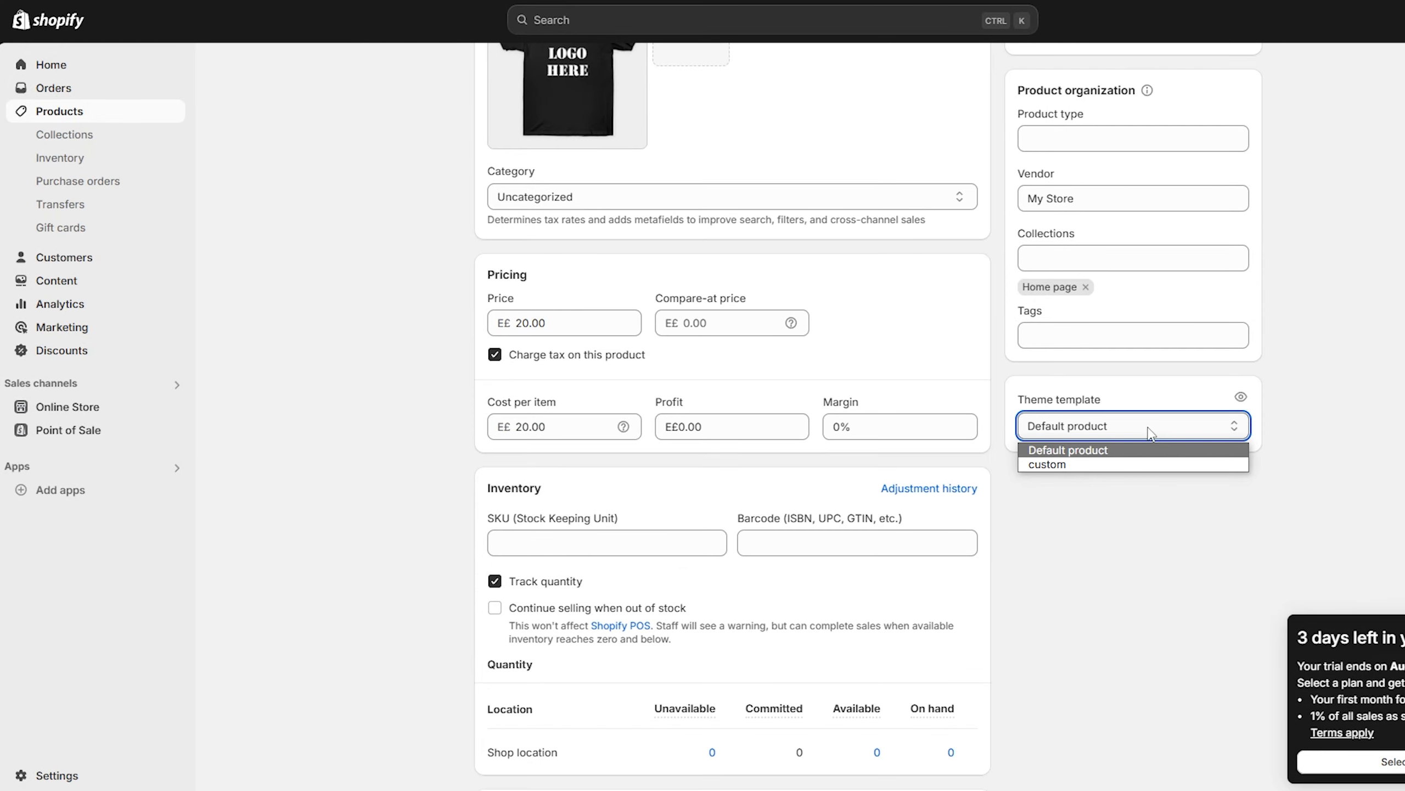
pyautogui.click(1073, 465)
pyautogui.scroll(-7, 1162, 609)
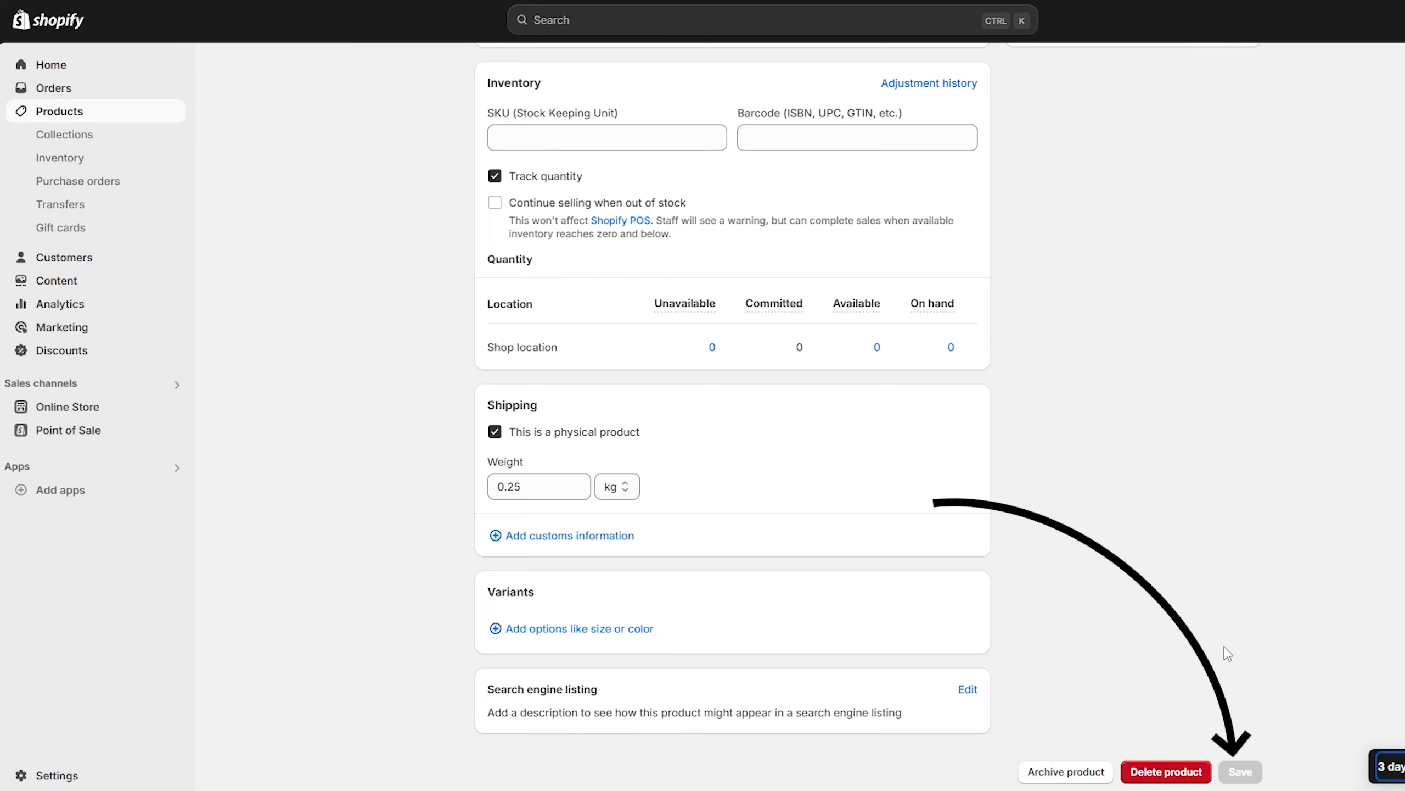
pyautogui.click(1240, 771)
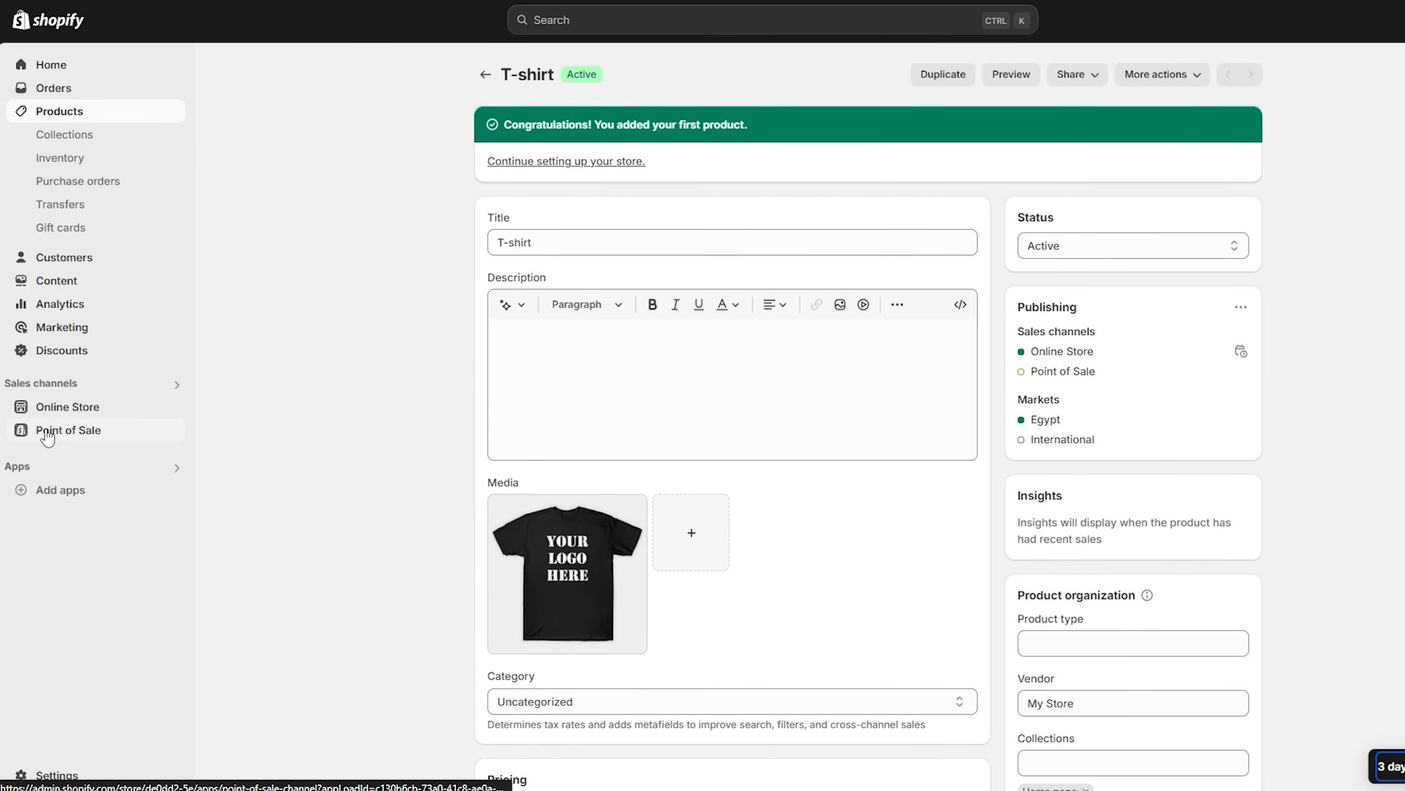
# Duplicate the current Dawn theme in the online store's themes
pyautogui.click(61, 408)
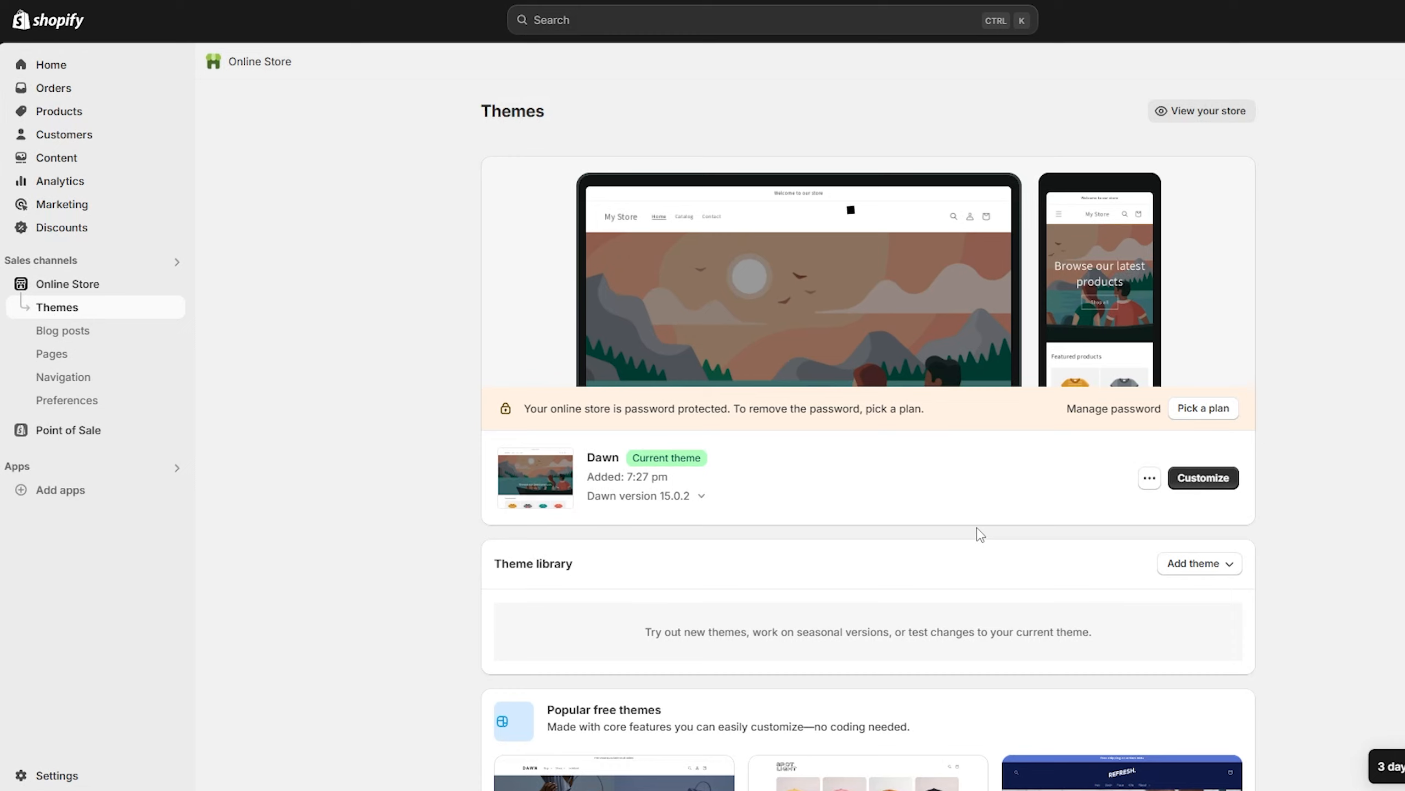
pyautogui.click(1149, 486)
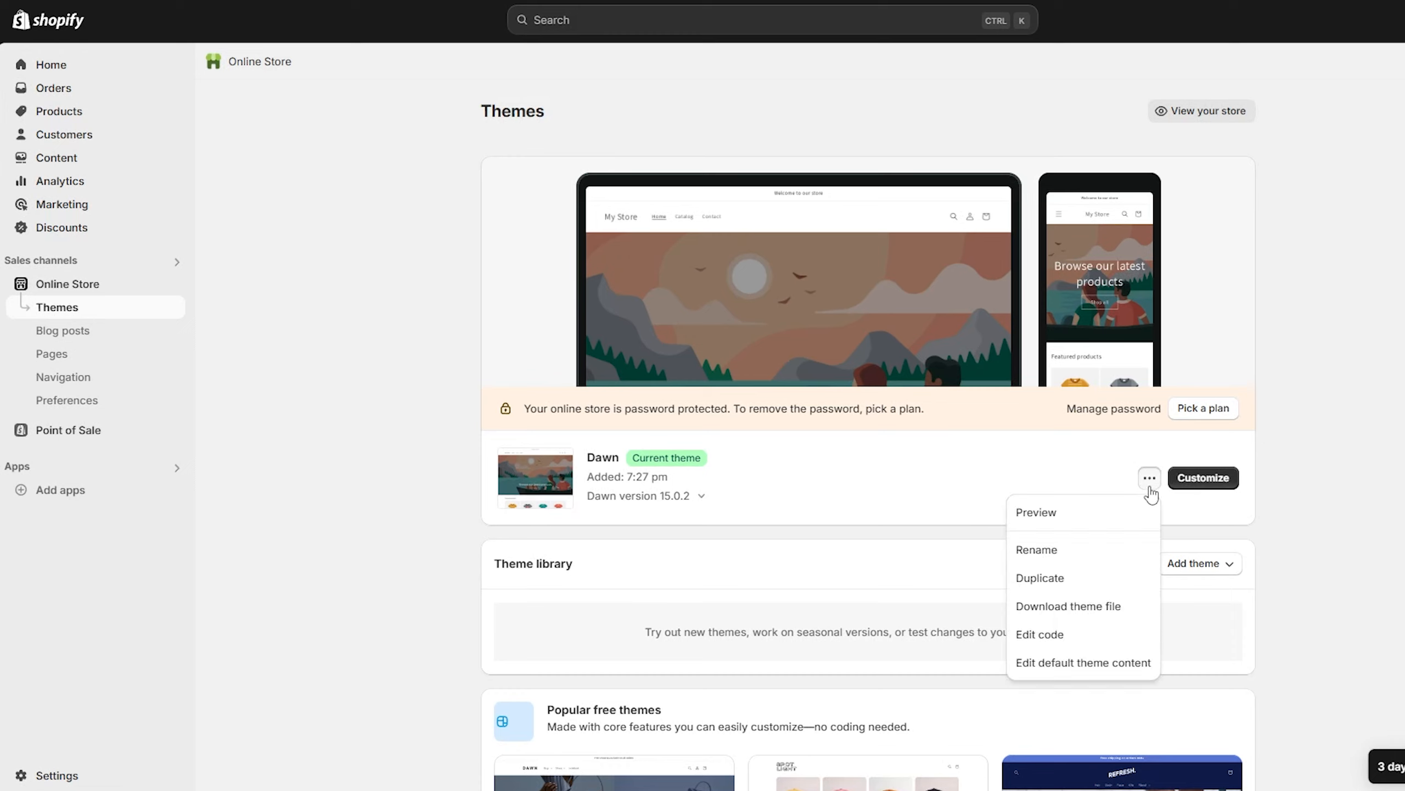
pyautogui.click(1073, 584)
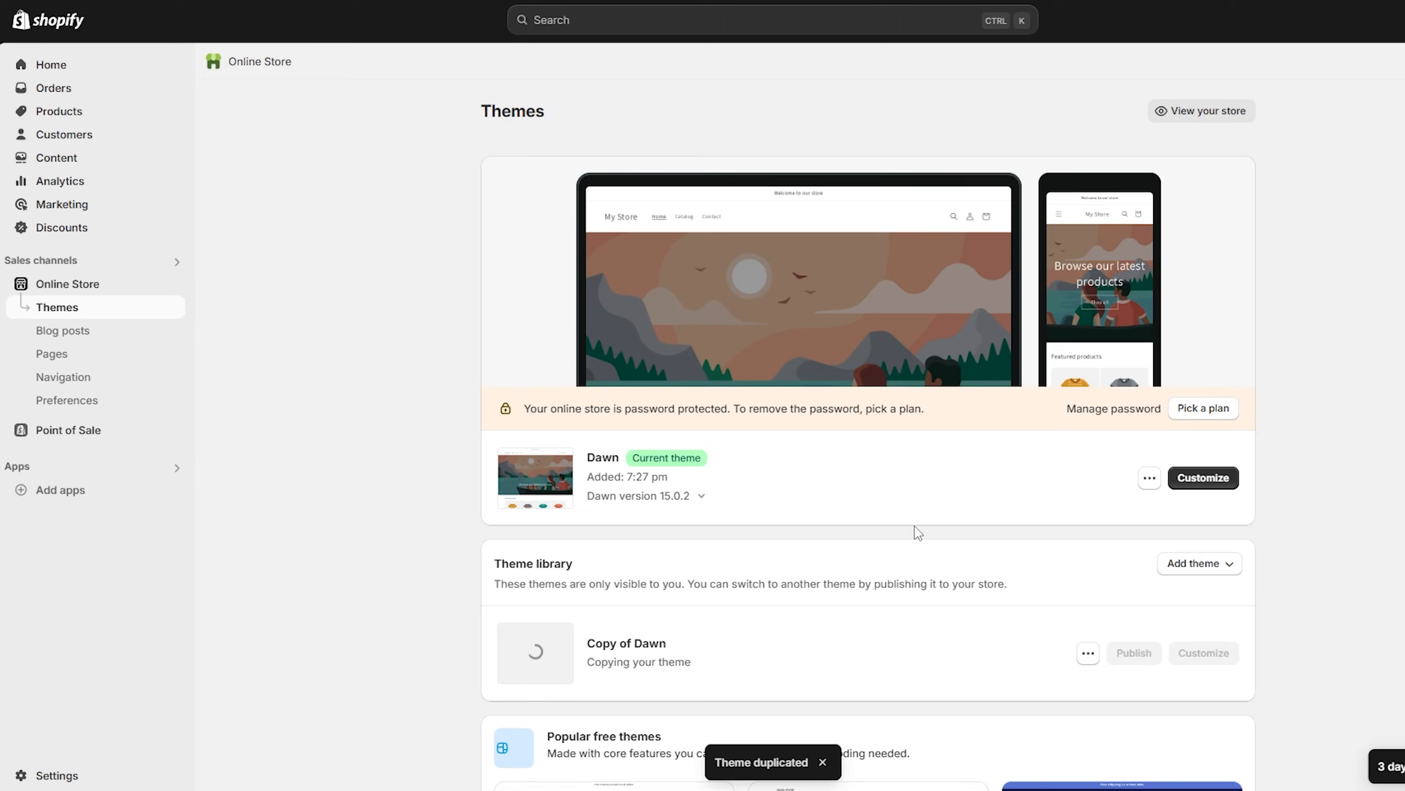
# Open the custom product template for customization in the live Dawn theme
pyautogui.click(1212, 480)
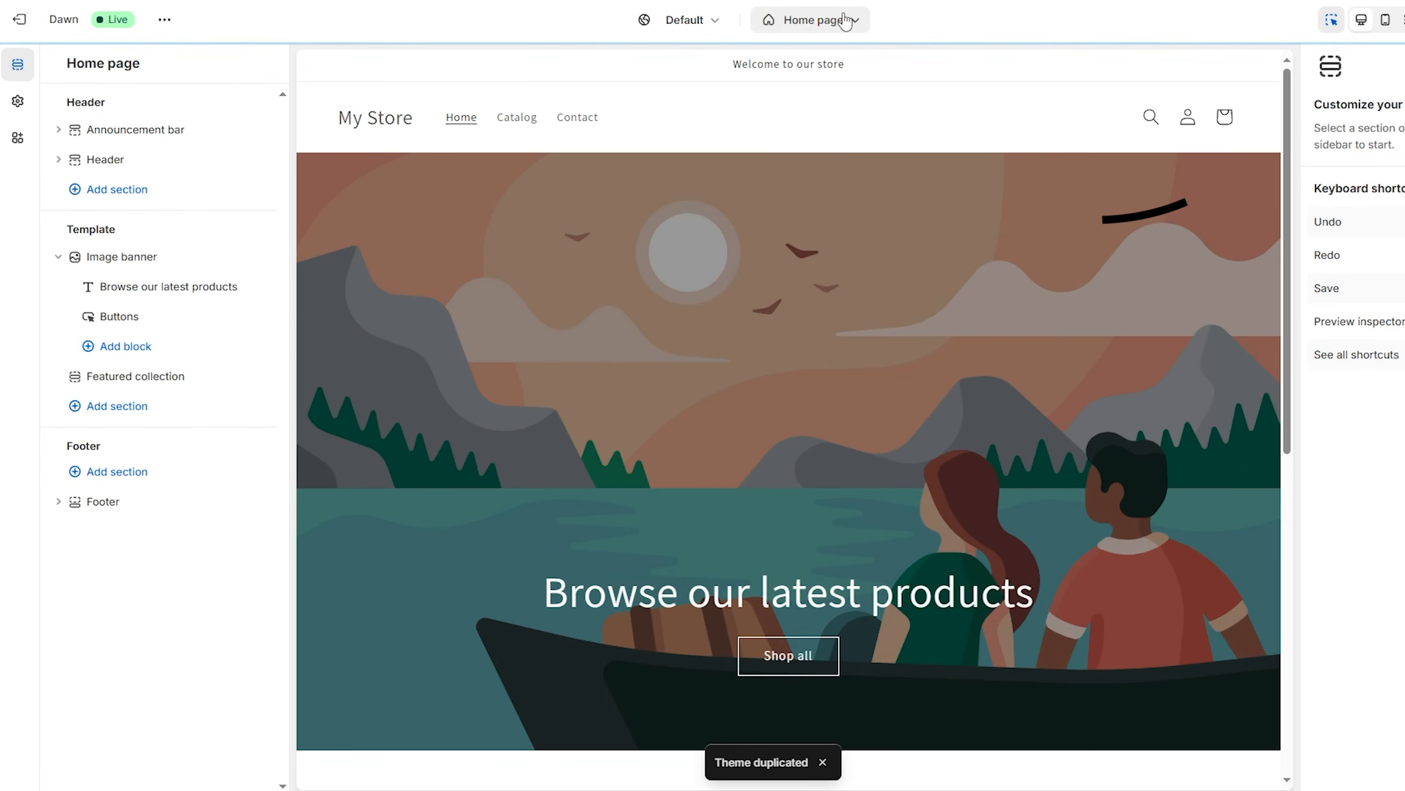
pyautogui.click(852, 22)
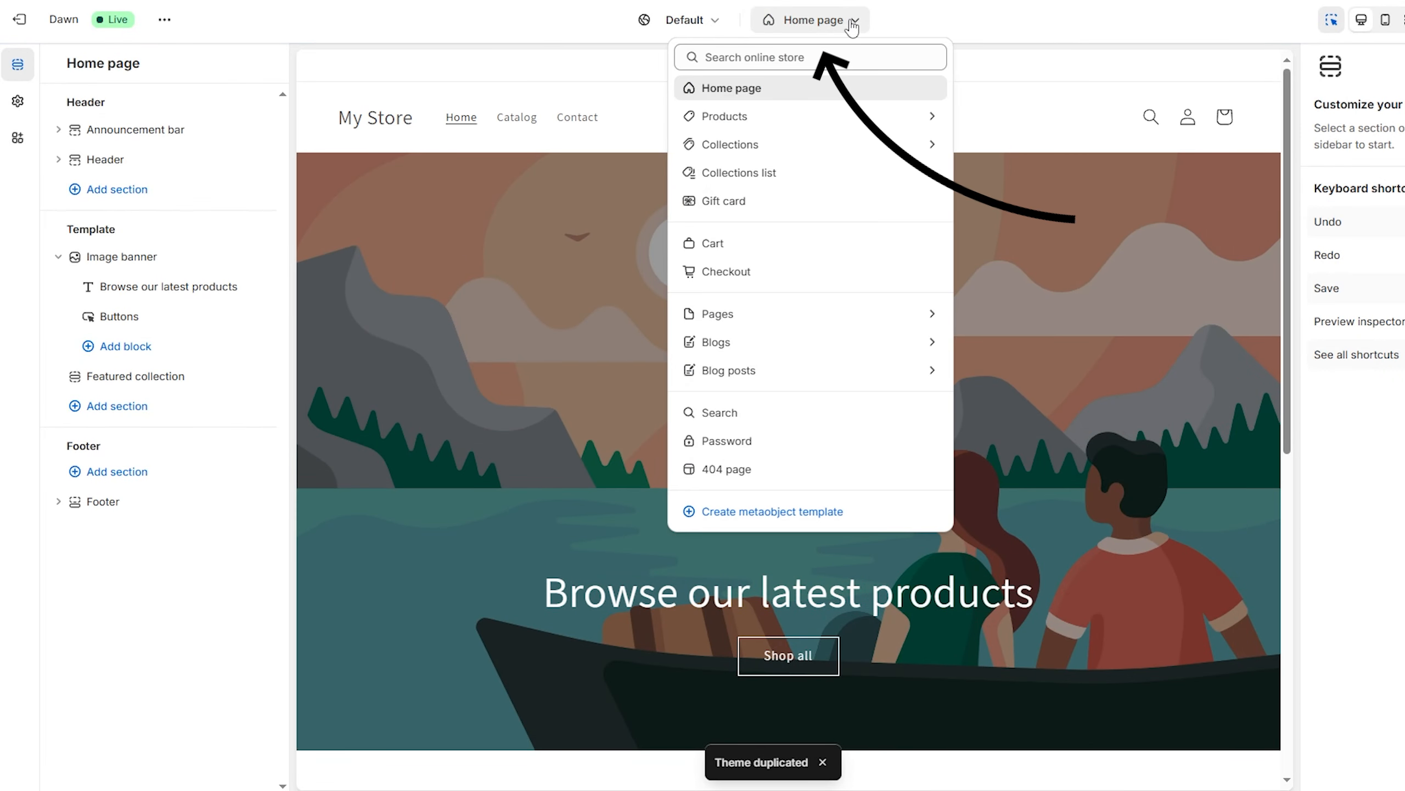
pyautogui.click(719, 117)
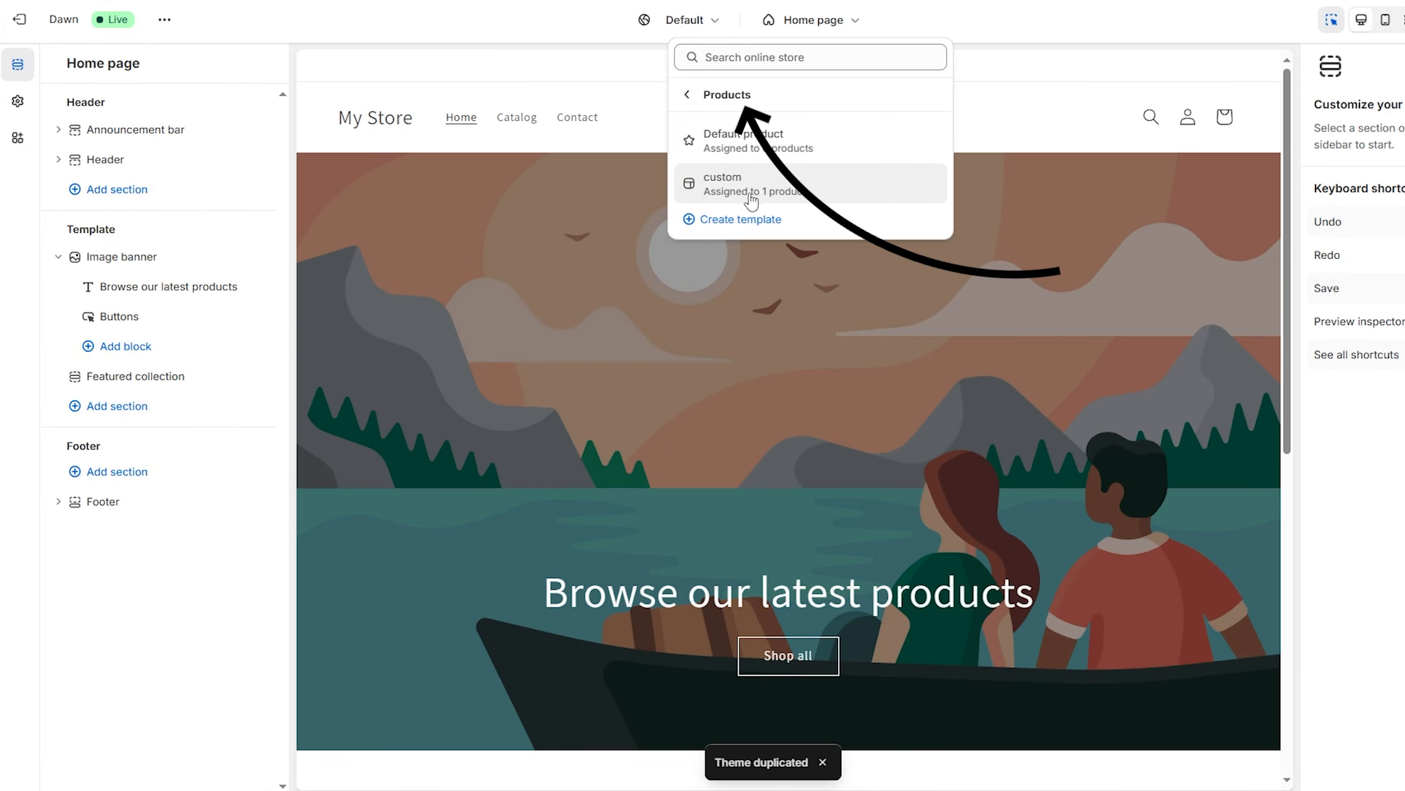
pyautogui.click(861, 191)
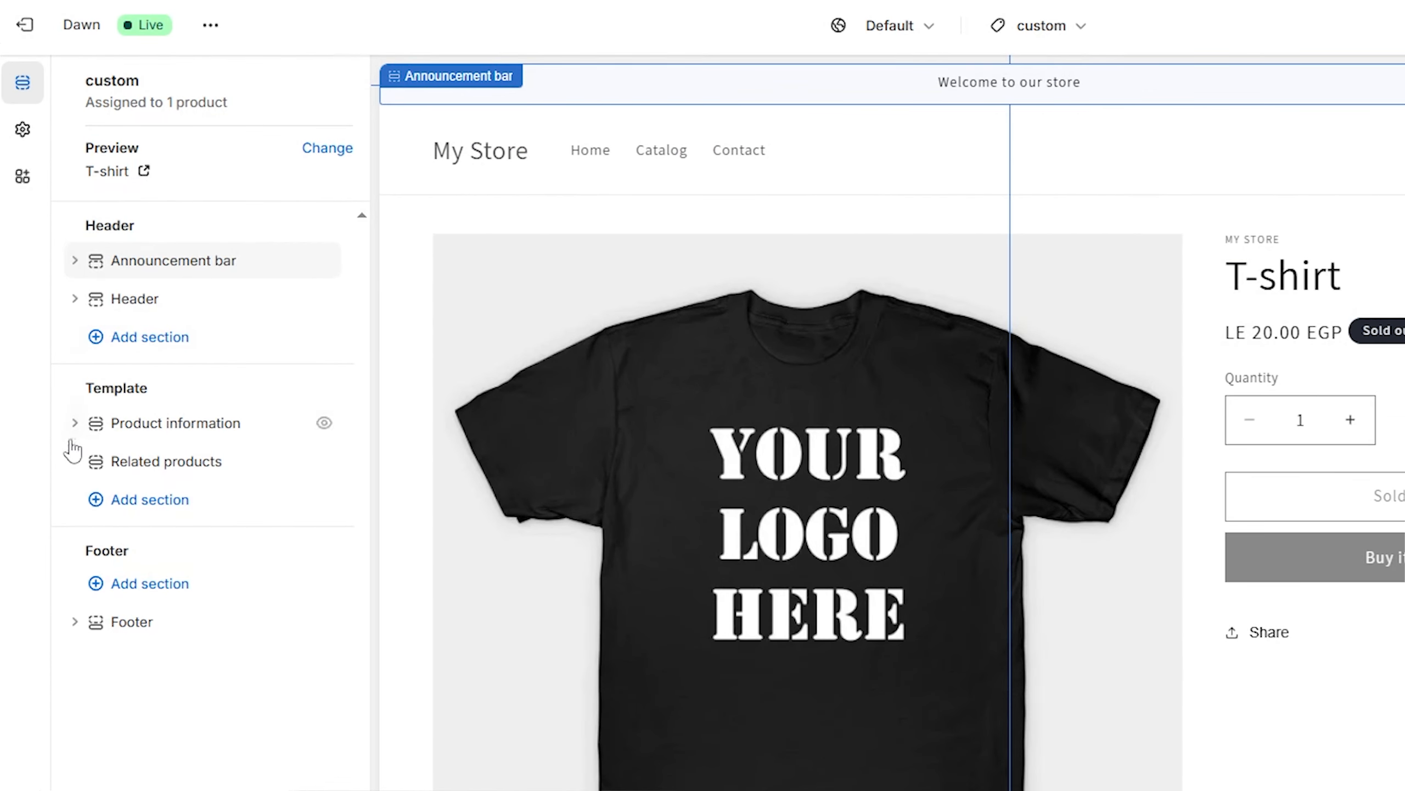
# Add a Custom Liquid block to the template's Product information section and open its Liquid code for editing
pyautogui.click(75, 262)
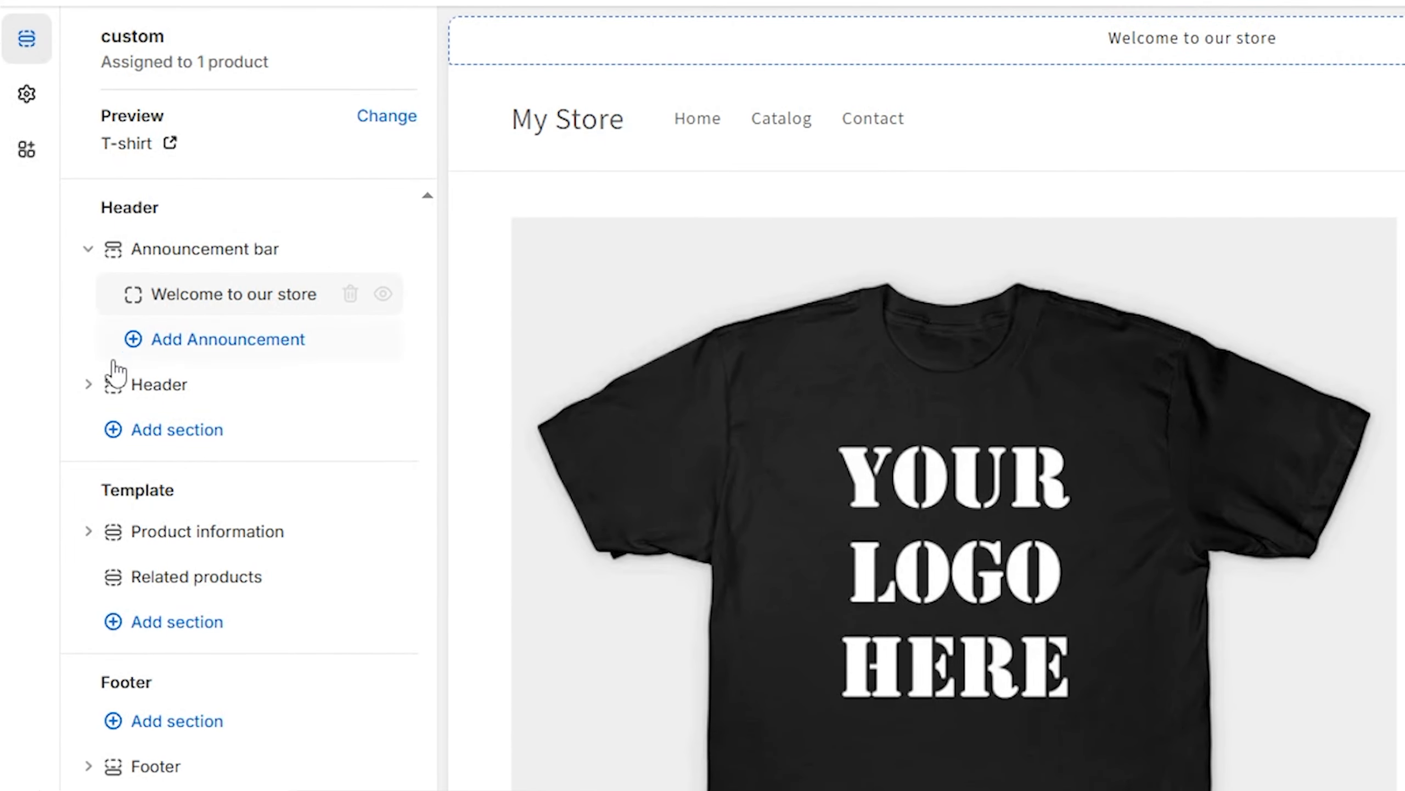
pyautogui.click(90, 385)
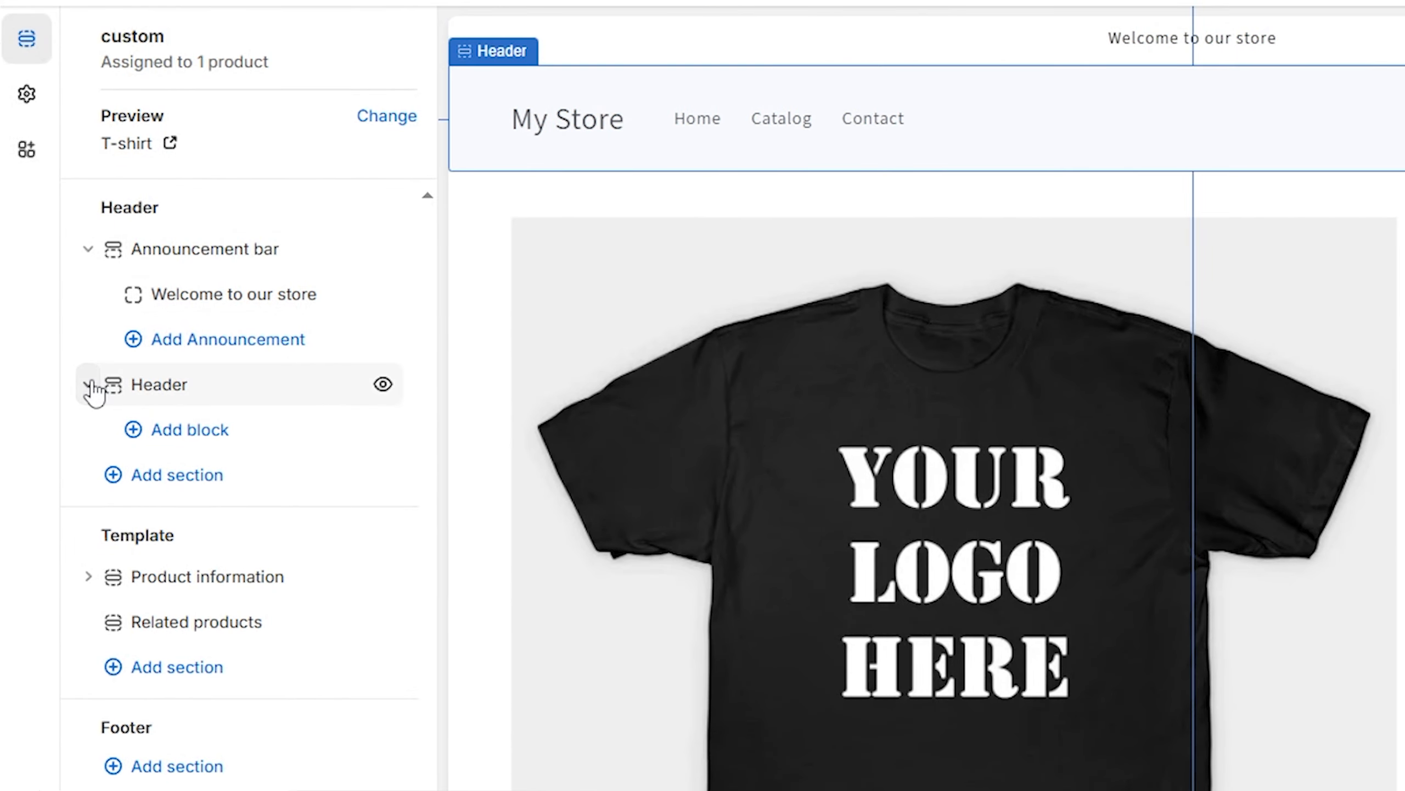
pyautogui.click(86, 579)
pyautogui.scroll(-2, 123, 509)
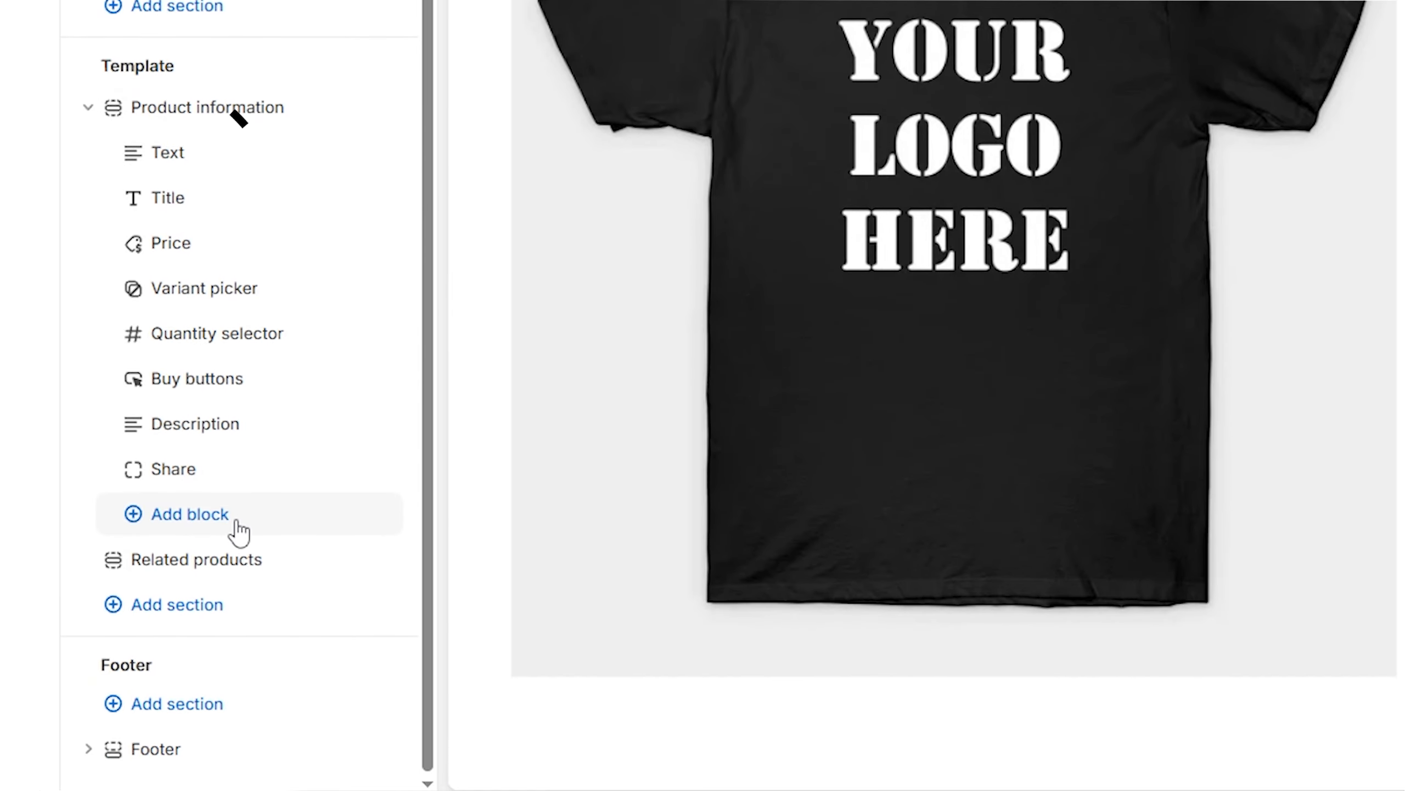
pyautogui.click(233, 531)
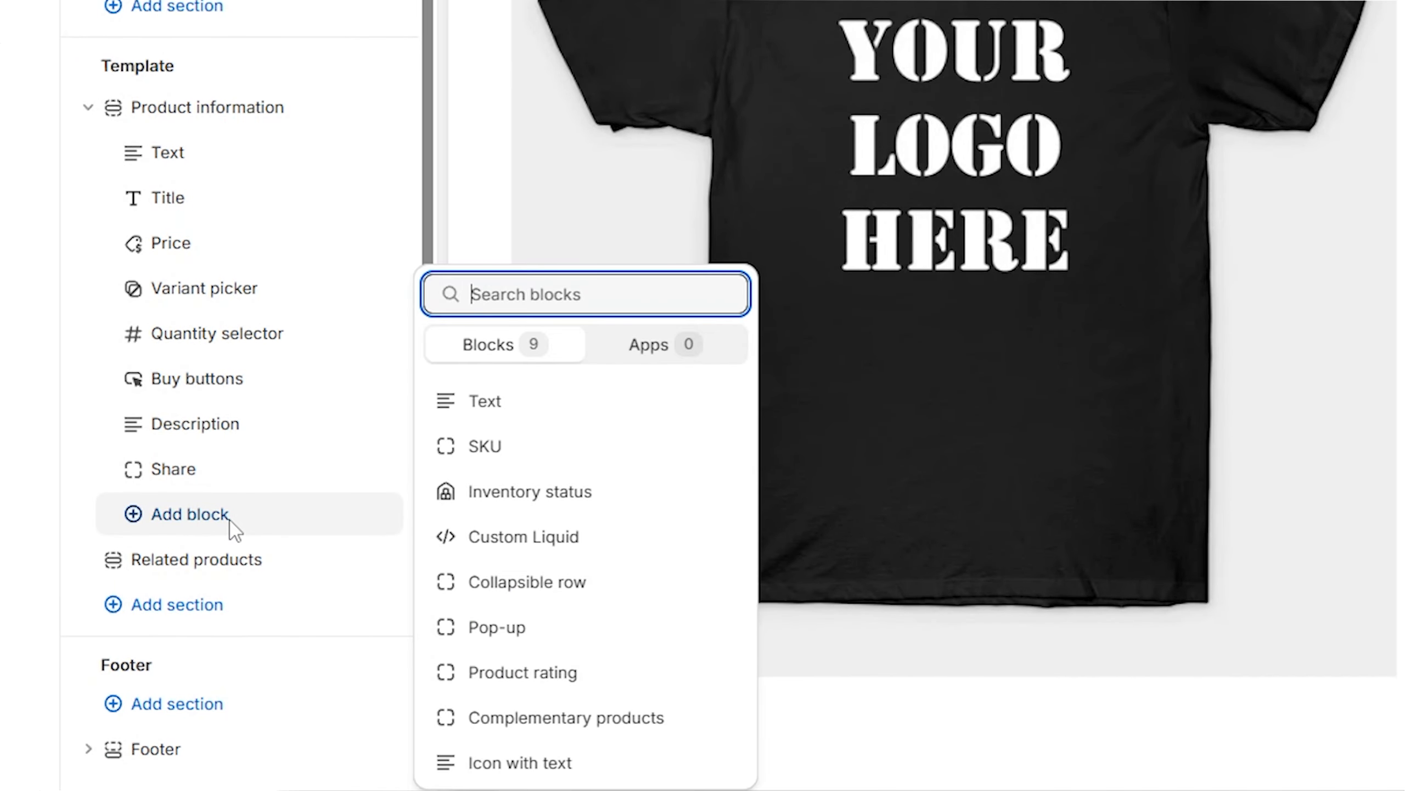
pyautogui.click(605, 552)
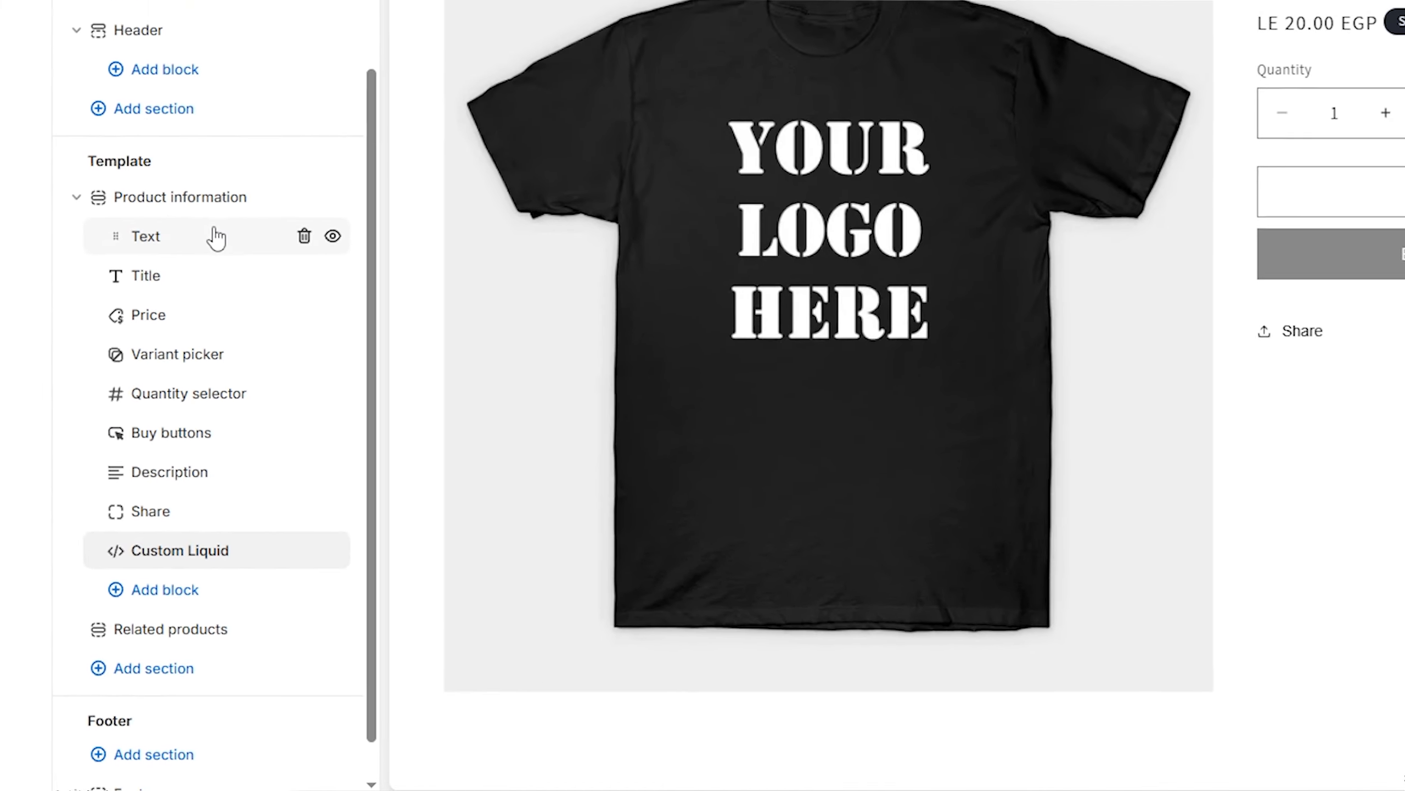
pyautogui.scroll(1, 246, 152)
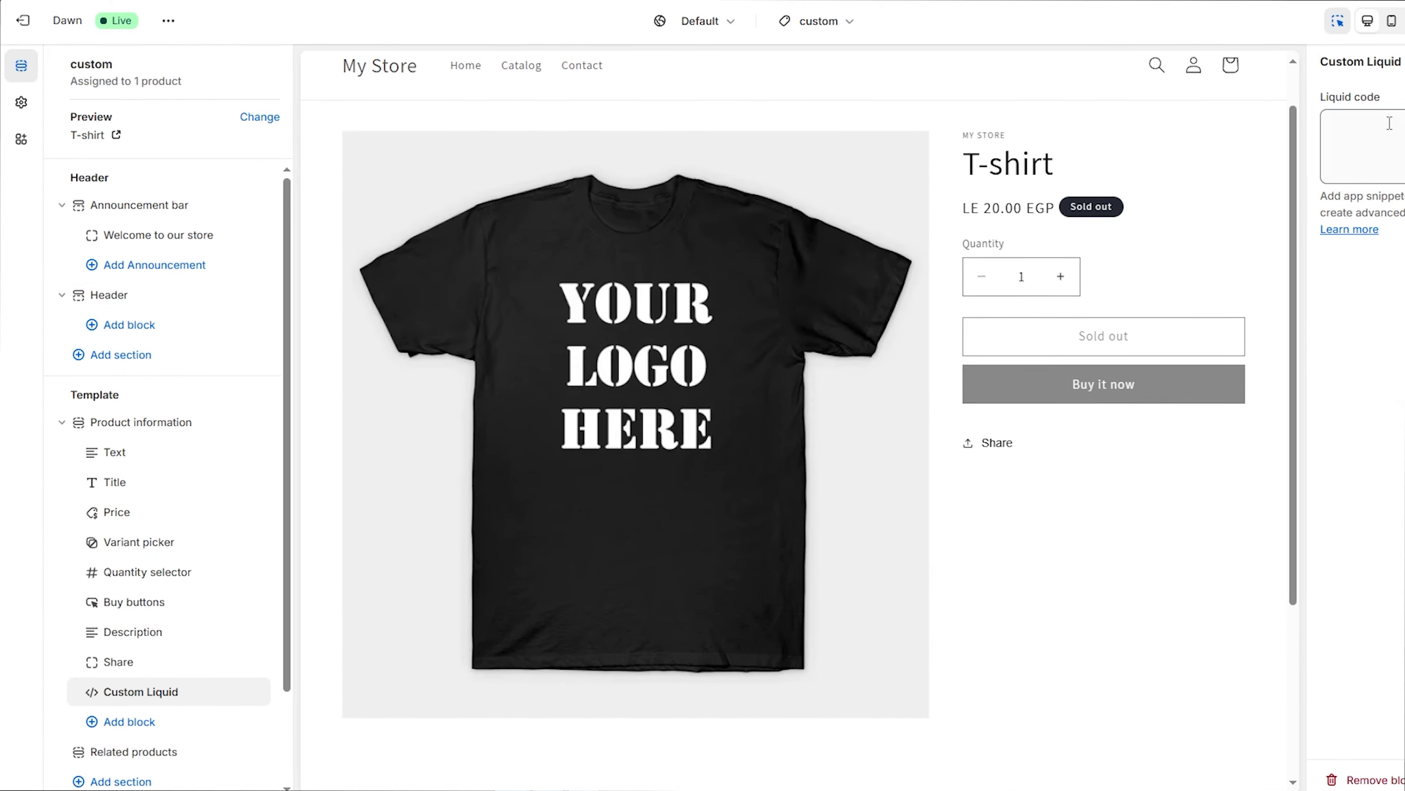
pyautogui.click(1231, 127)
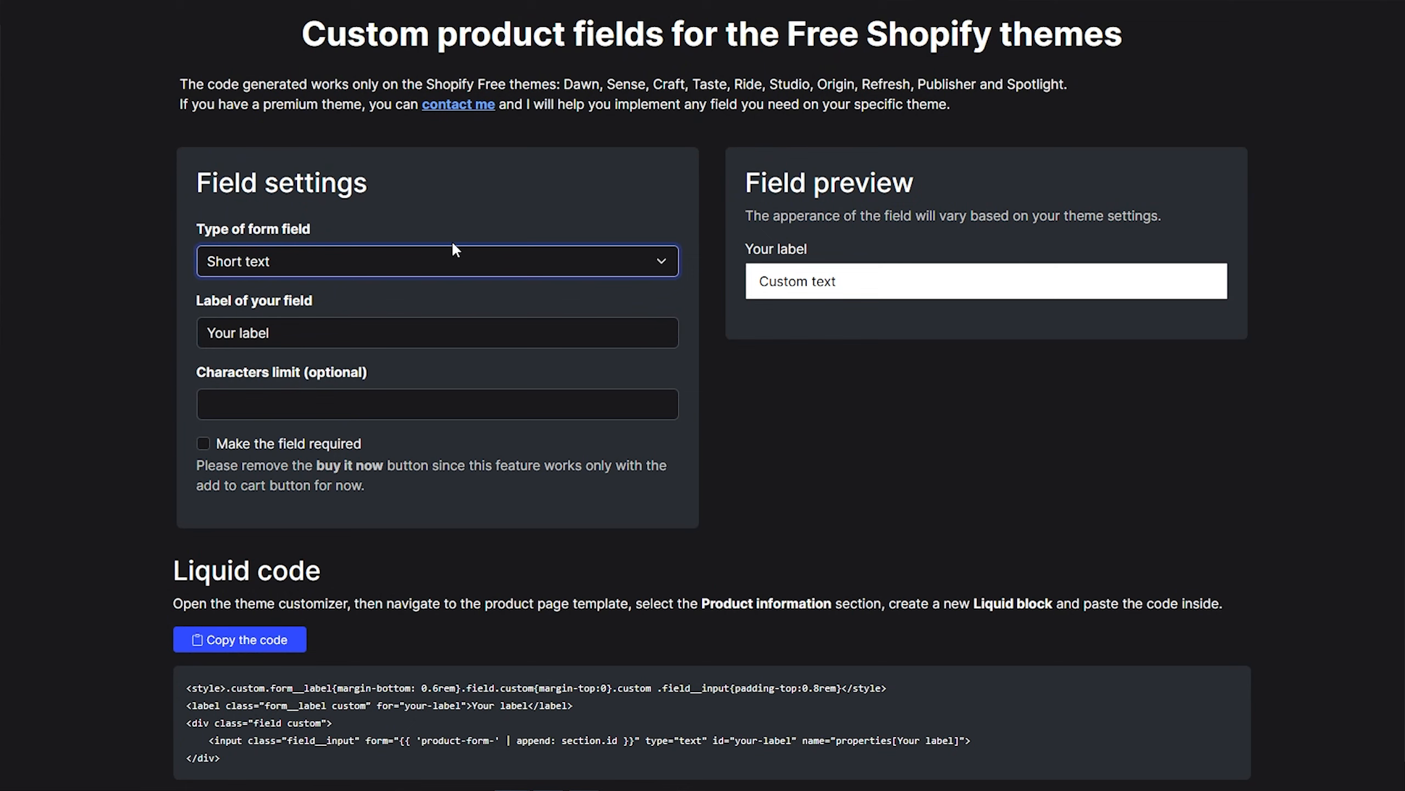
# Switch to the custom product fields generator page and examine its field settings and field preview
pyautogui.moveTo(376, 176); pyautogui.dragTo(180, 188)
pyautogui.click(474, 184)
pyautogui.moveTo(761, 183); pyautogui.dragTo(945, 178)
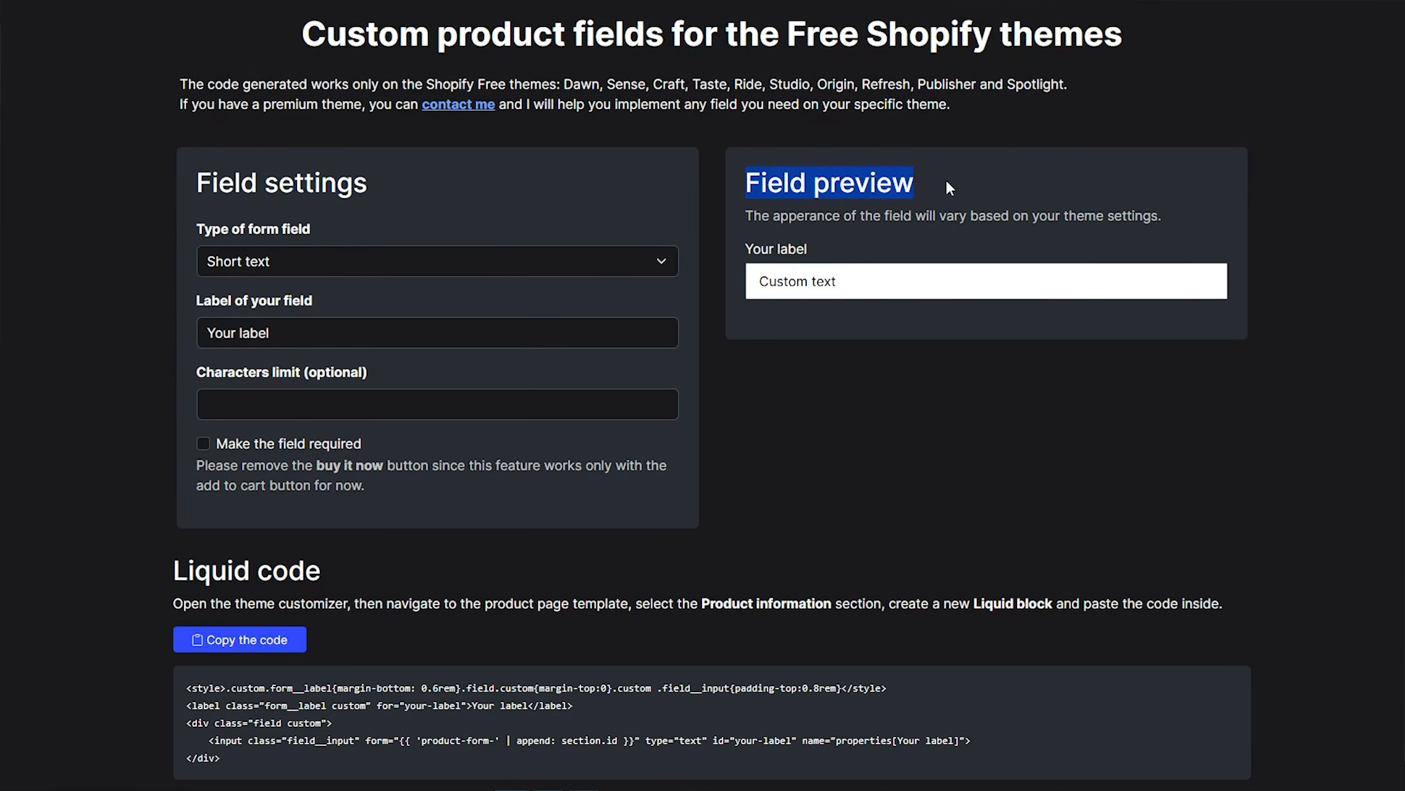
pyautogui.click(376, 190)
pyautogui.moveTo(311, 188); pyautogui.dragTo(189, 187)
pyautogui.click(394, 191)
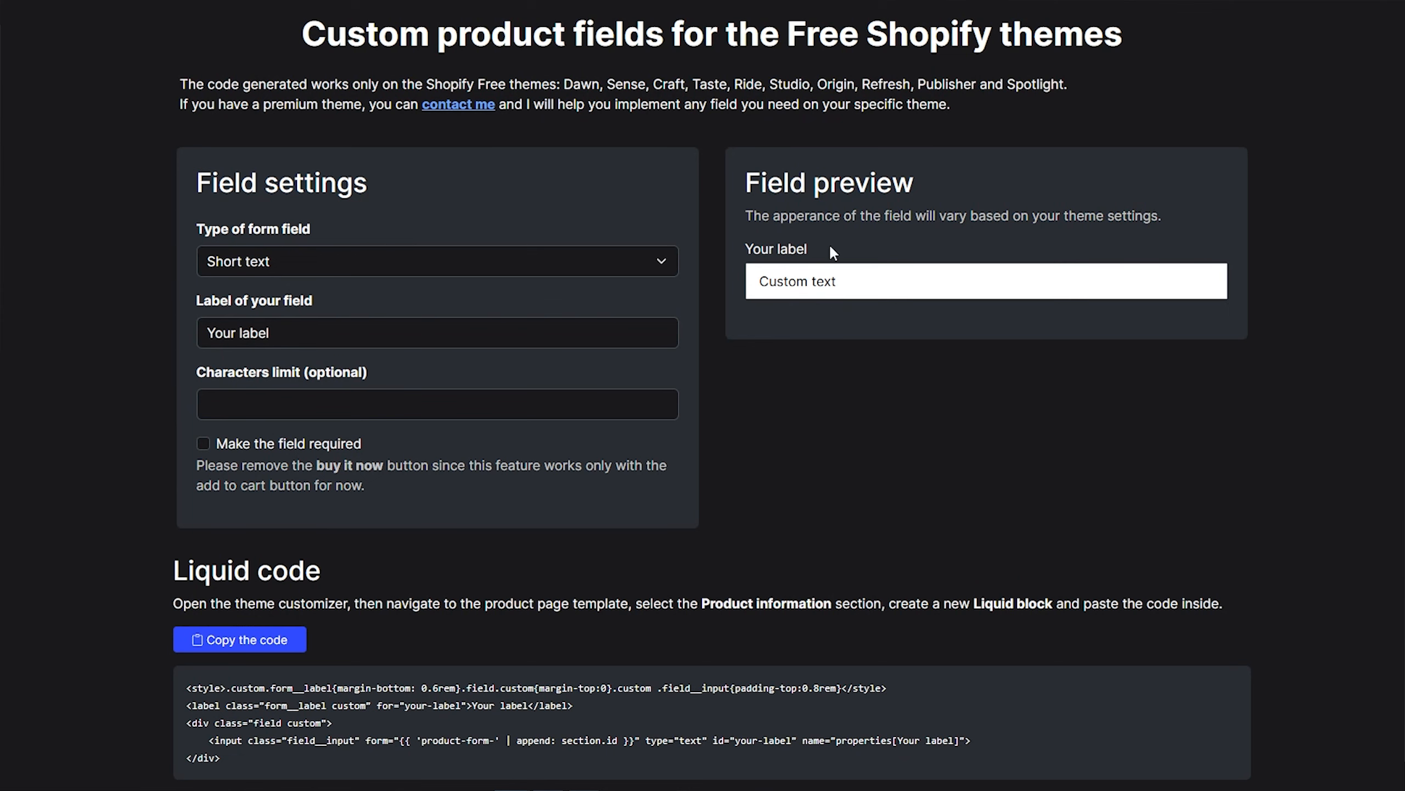
pyautogui.click(301, 263)
pyautogui.click(837, 283)
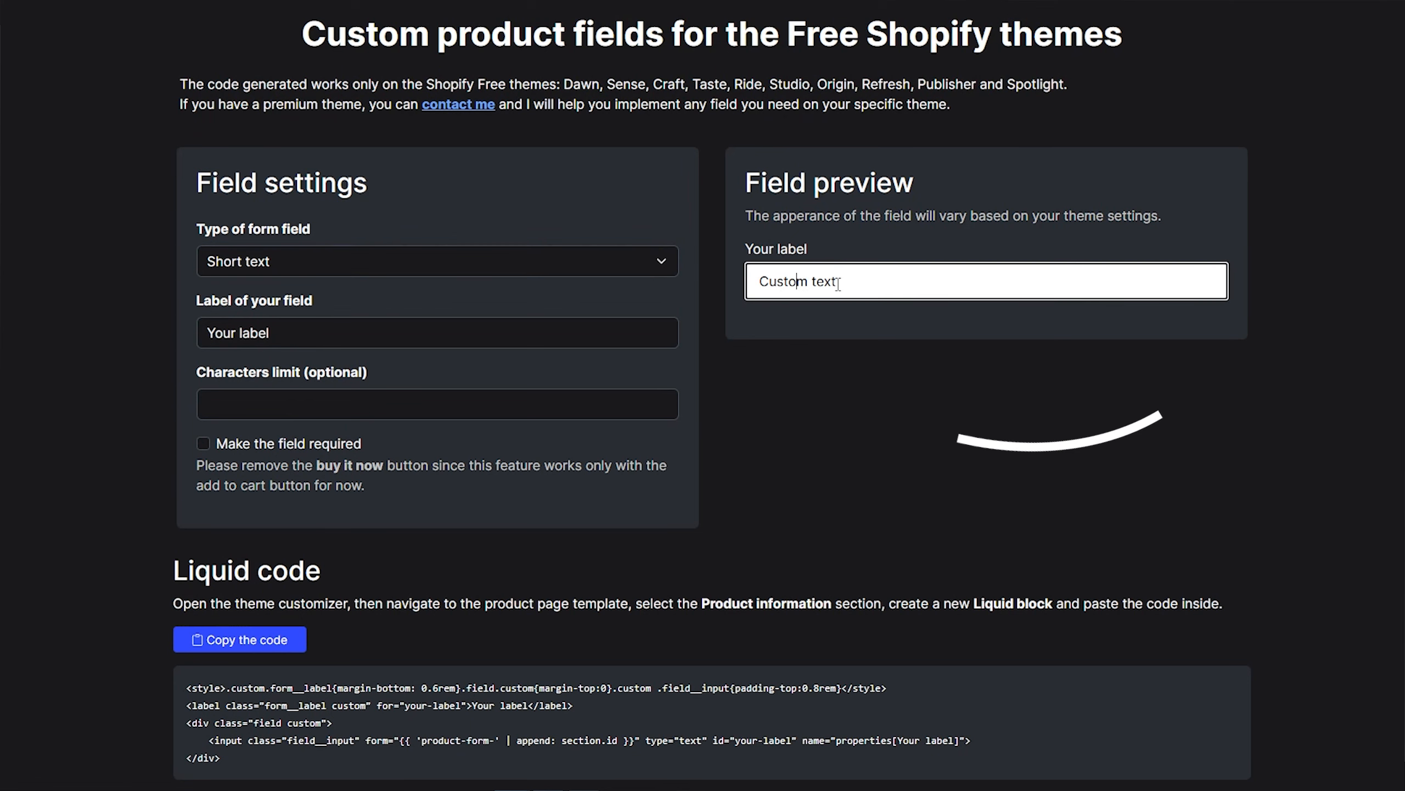
# Choose Short text as the type of form field and check the preview field
pyautogui.click(406, 265)
pyautogui.click(404, 264)
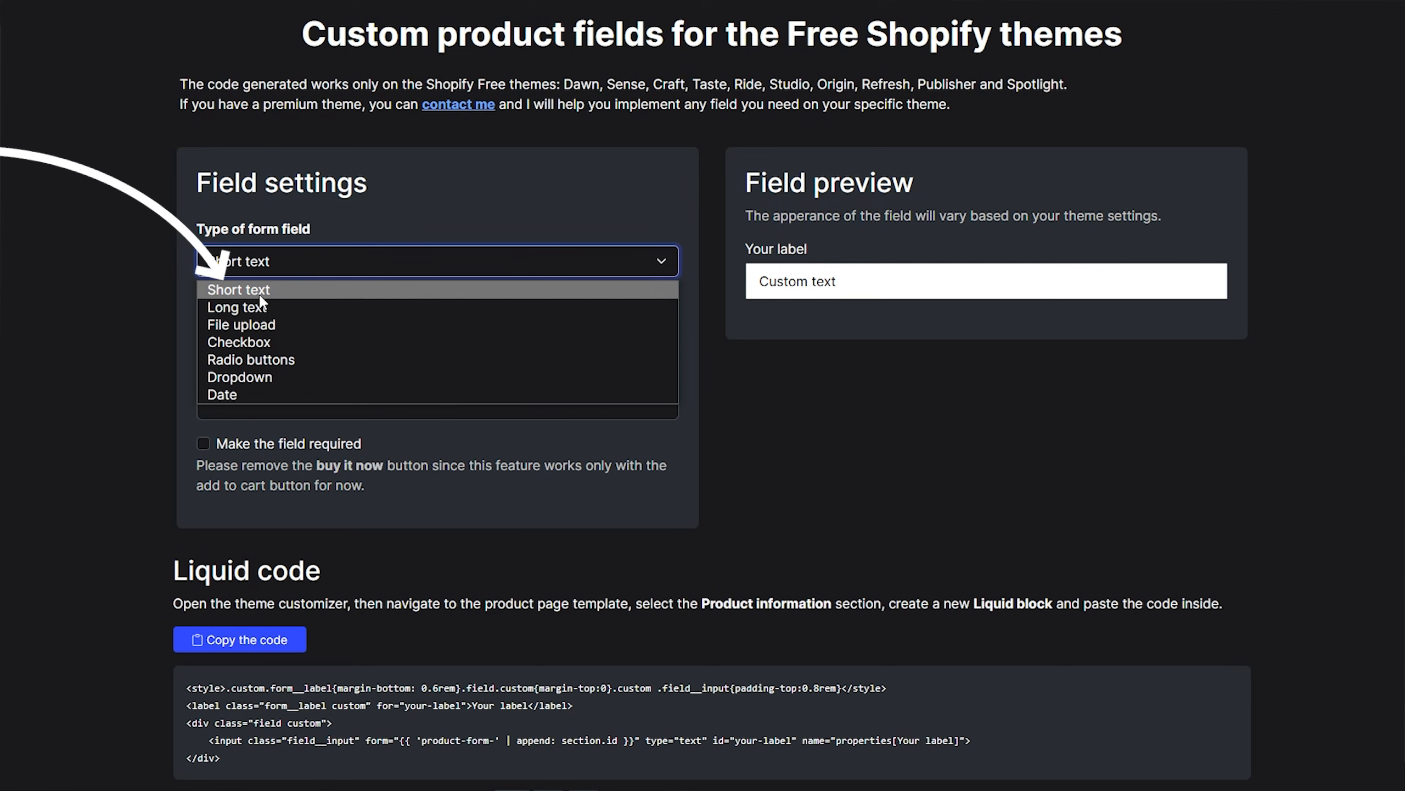
pyautogui.click(262, 289)
pyautogui.click(824, 278)
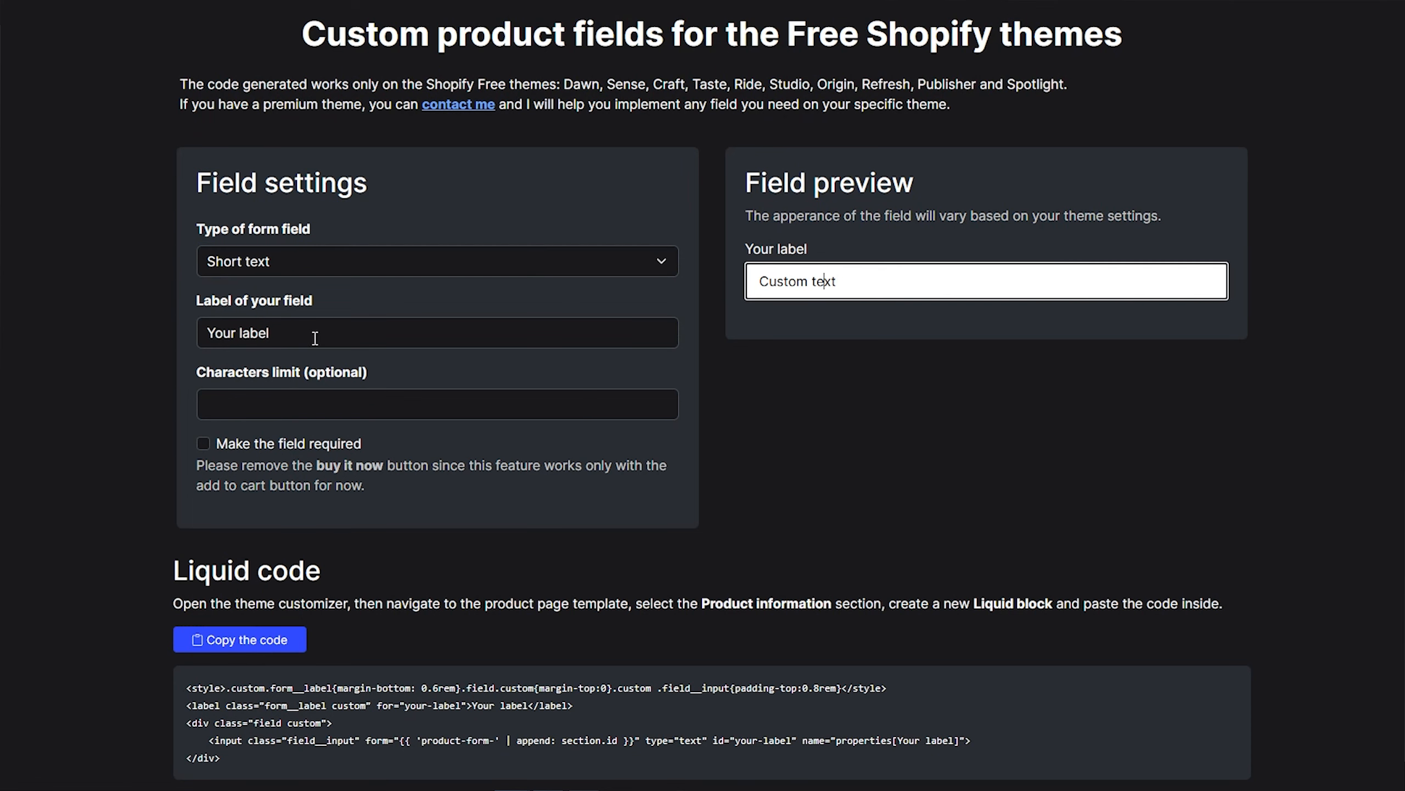
# Set the field's label to Your Name and try the preview field with a sample name
pyautogui.moveTo(305, 342); pyautogui.dragTo(242, 336)
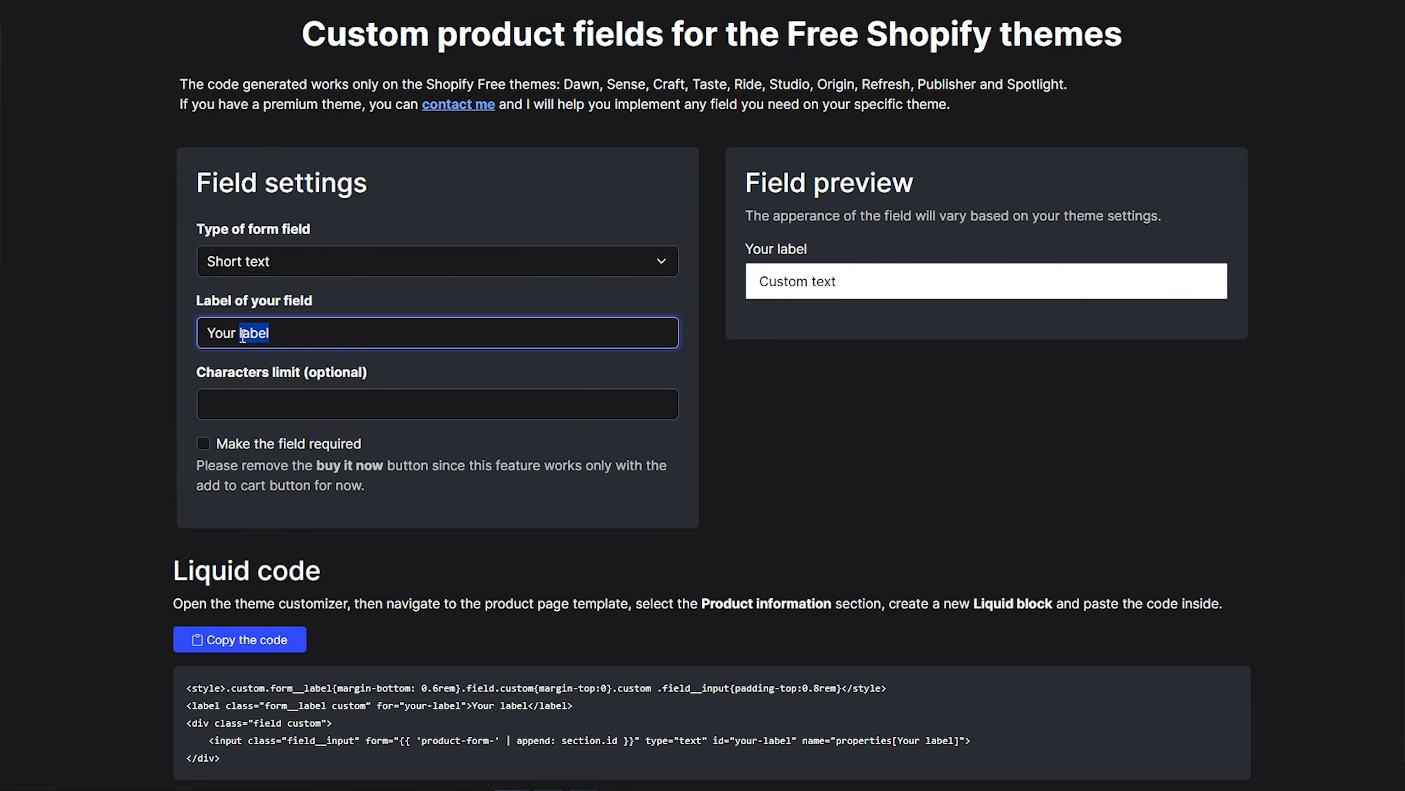
pyautogui.press('BackSpace')
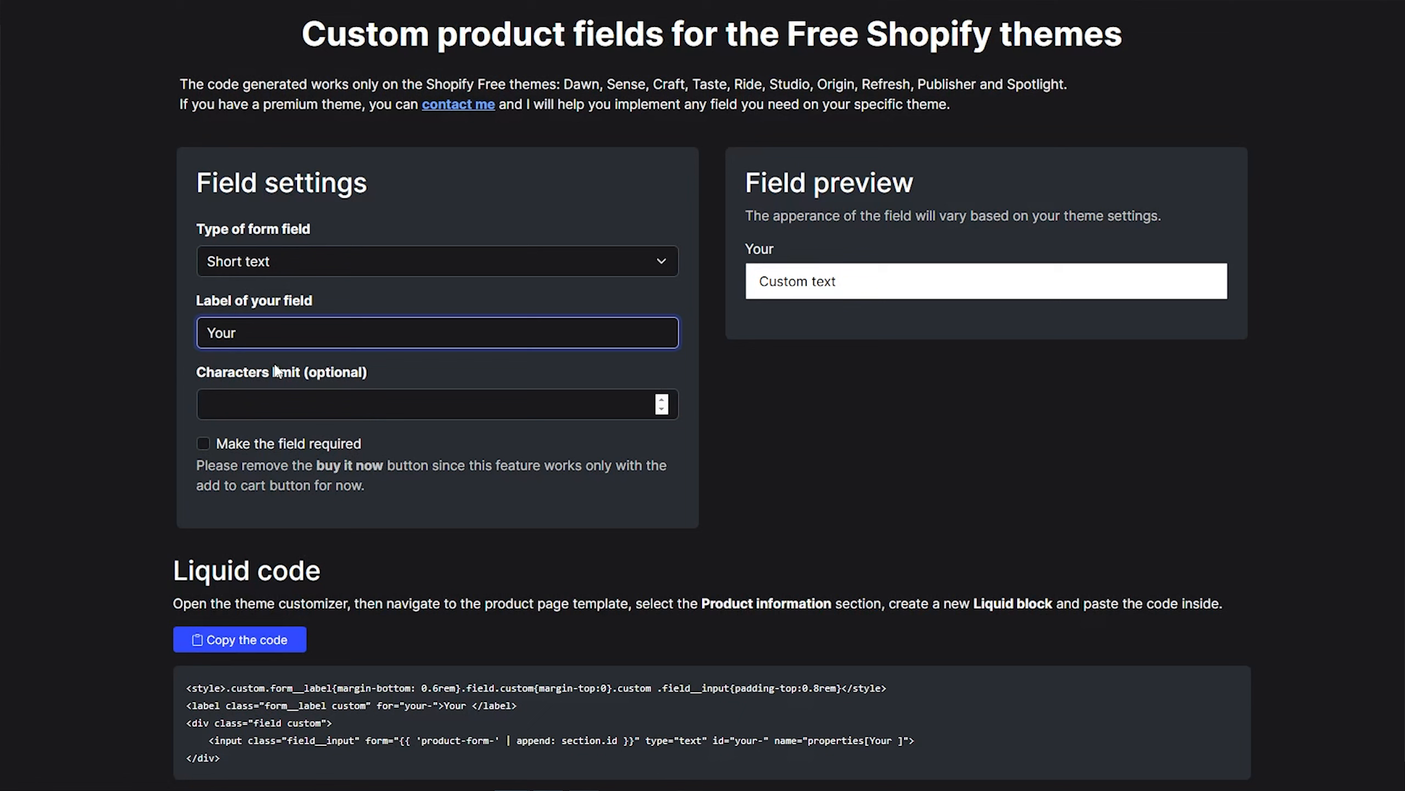
pyautogui.write('Name')
pyautogui.click(832, 280)
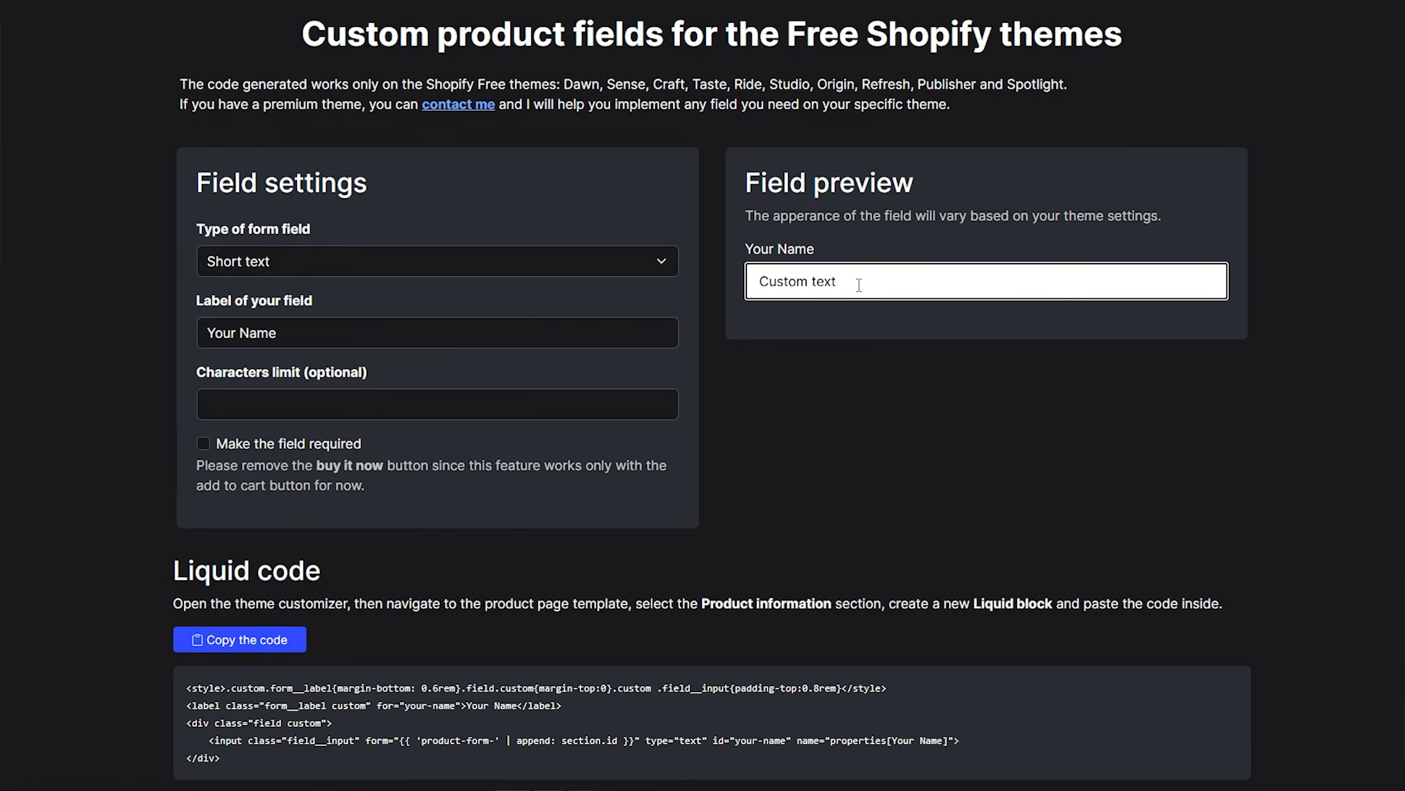
pyautogui.hotkey('ctrl', 'a')
pyautogui.write('ZainZone')
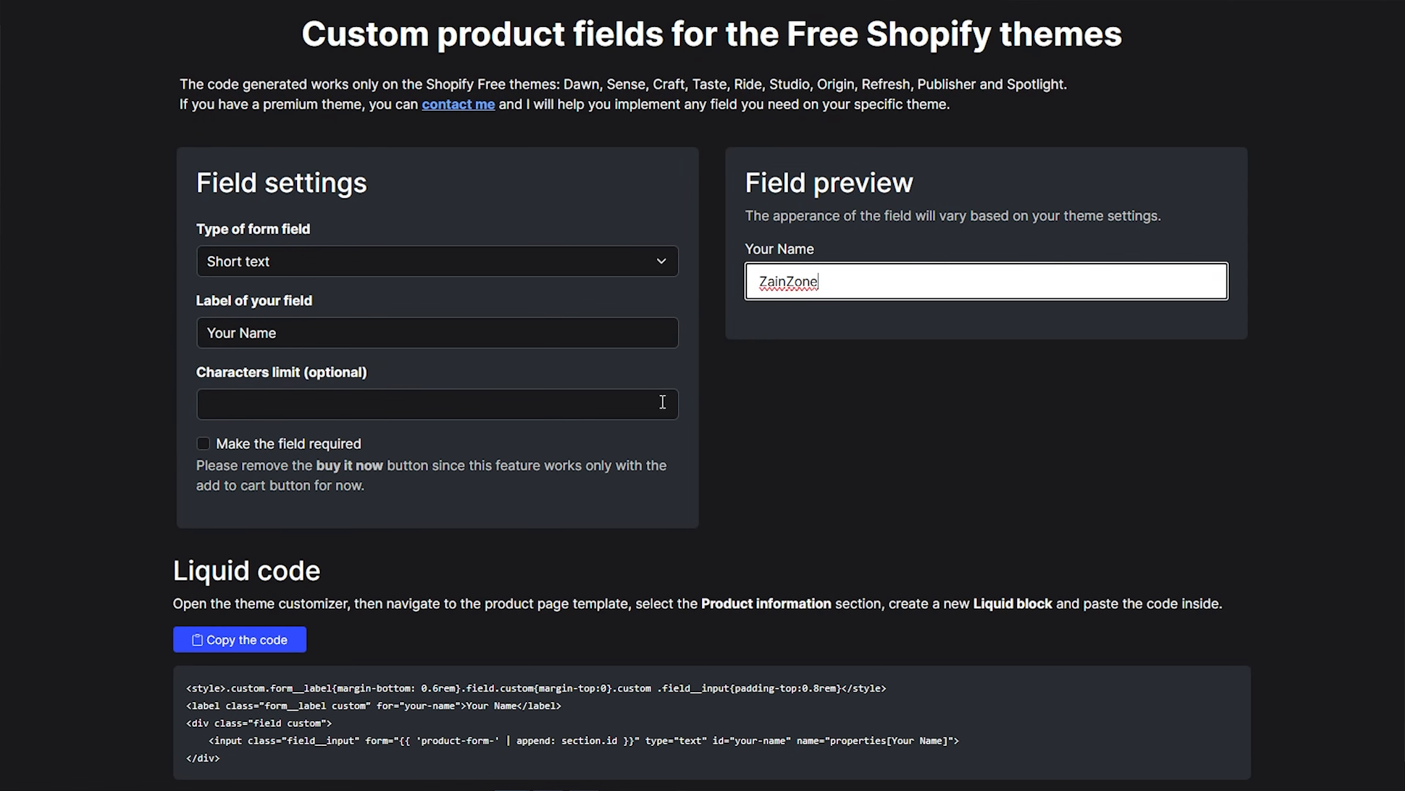
# Limit the Your Name field to 20 characters and make it a required field
pyautogui.click(360, 399)
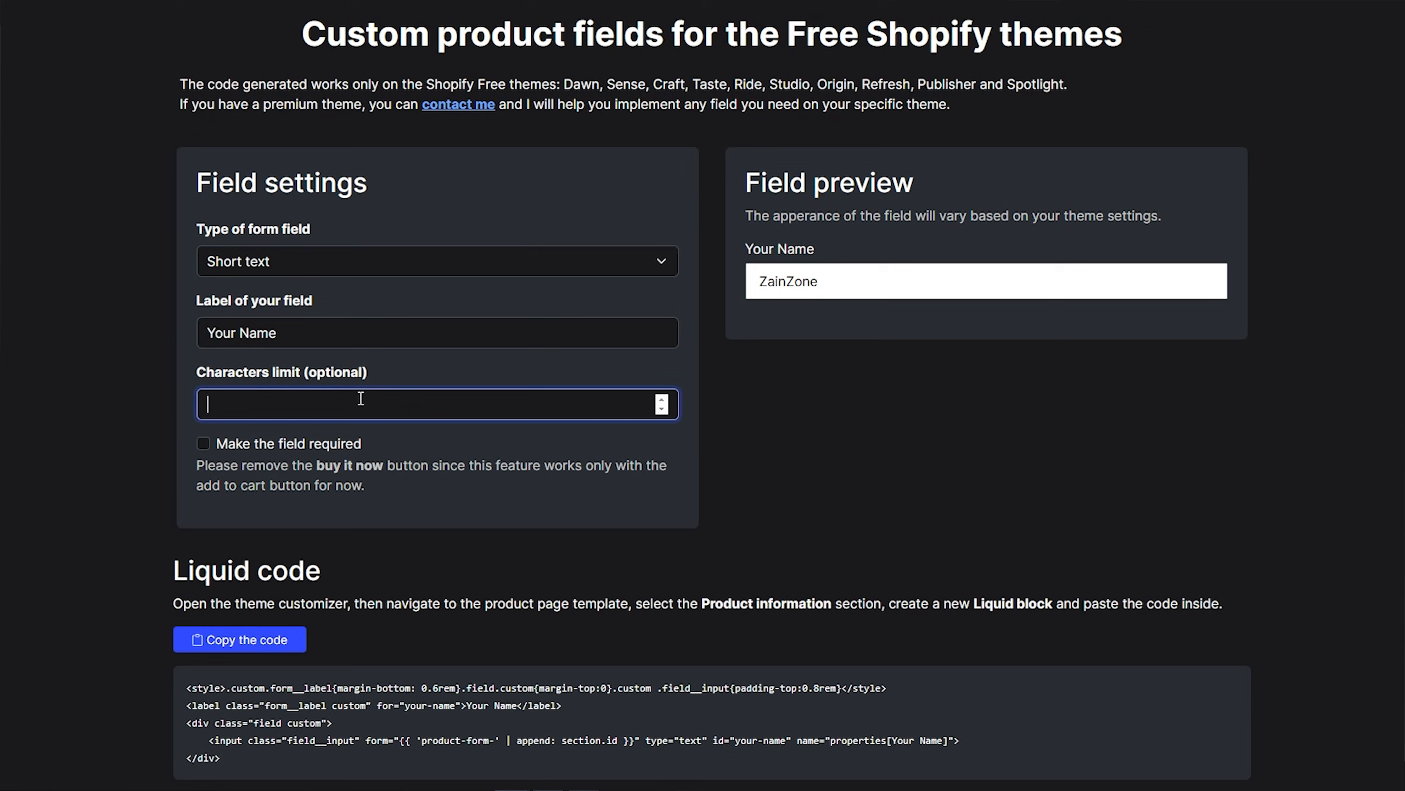
pyautogui.write('20')
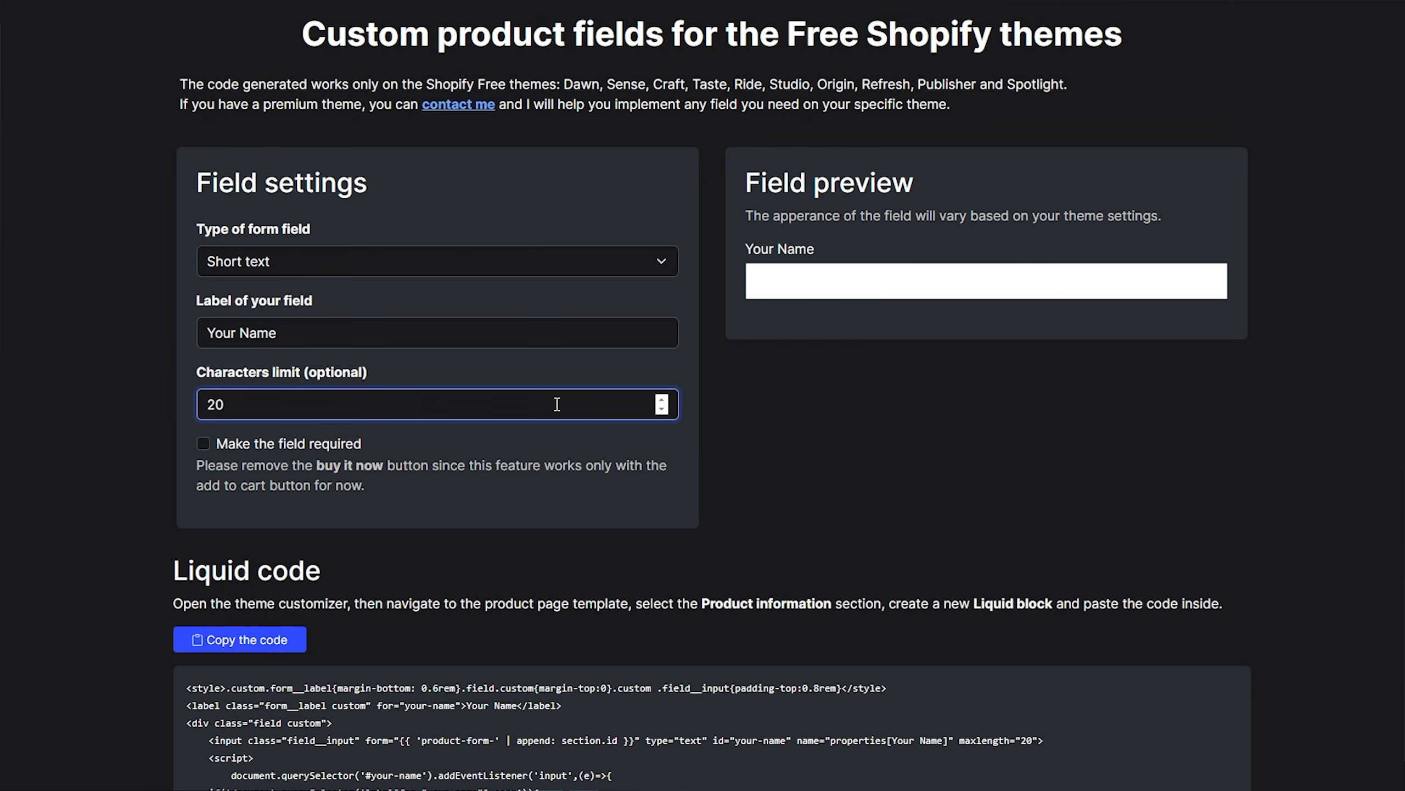
pyautogui.click(203, 445)
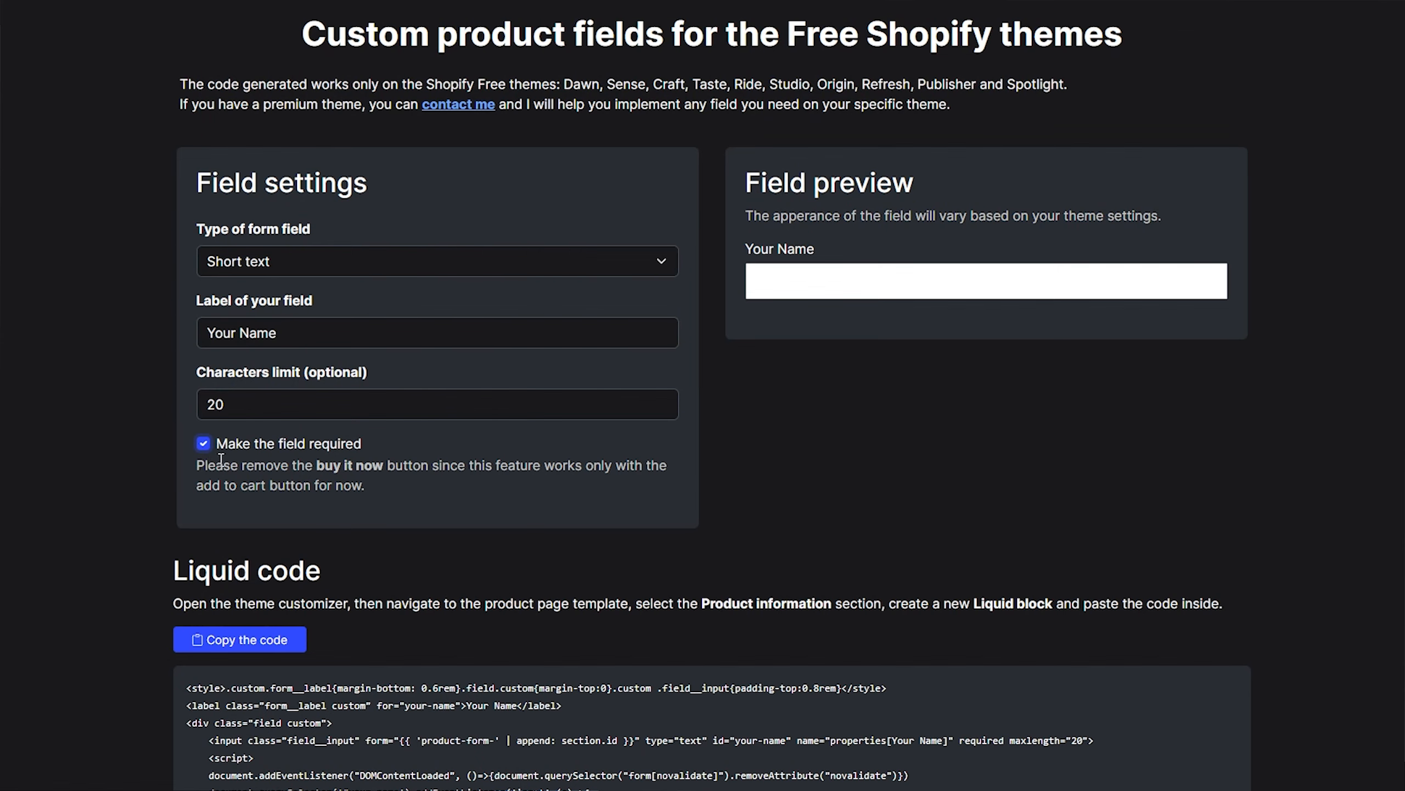
# Copy the generated Liquid code for the Your Name field into the theme's Custom Liquid block and save the template
pyautogui.scroll(-2, 310, 290)
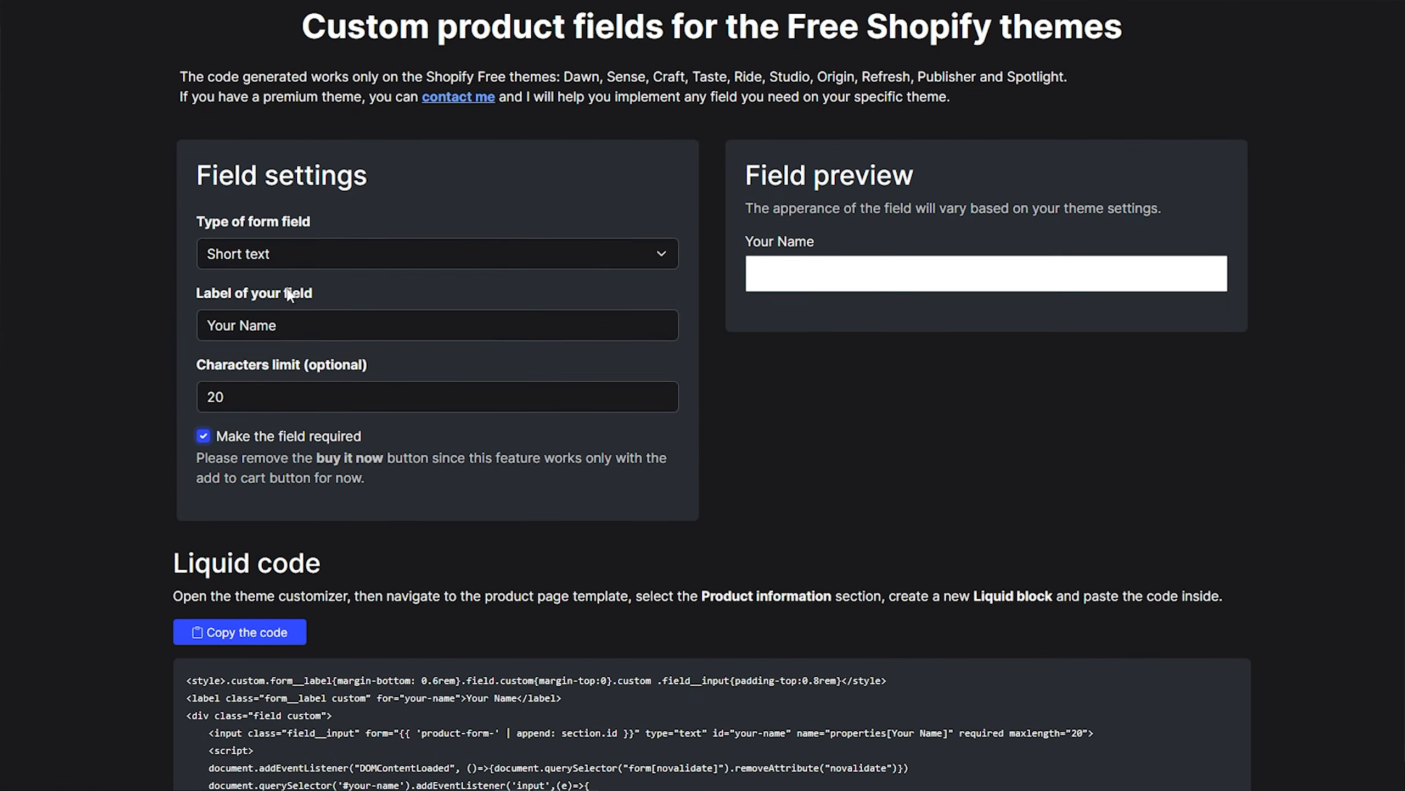
pyautogui.scroll(-2, 301, 413)
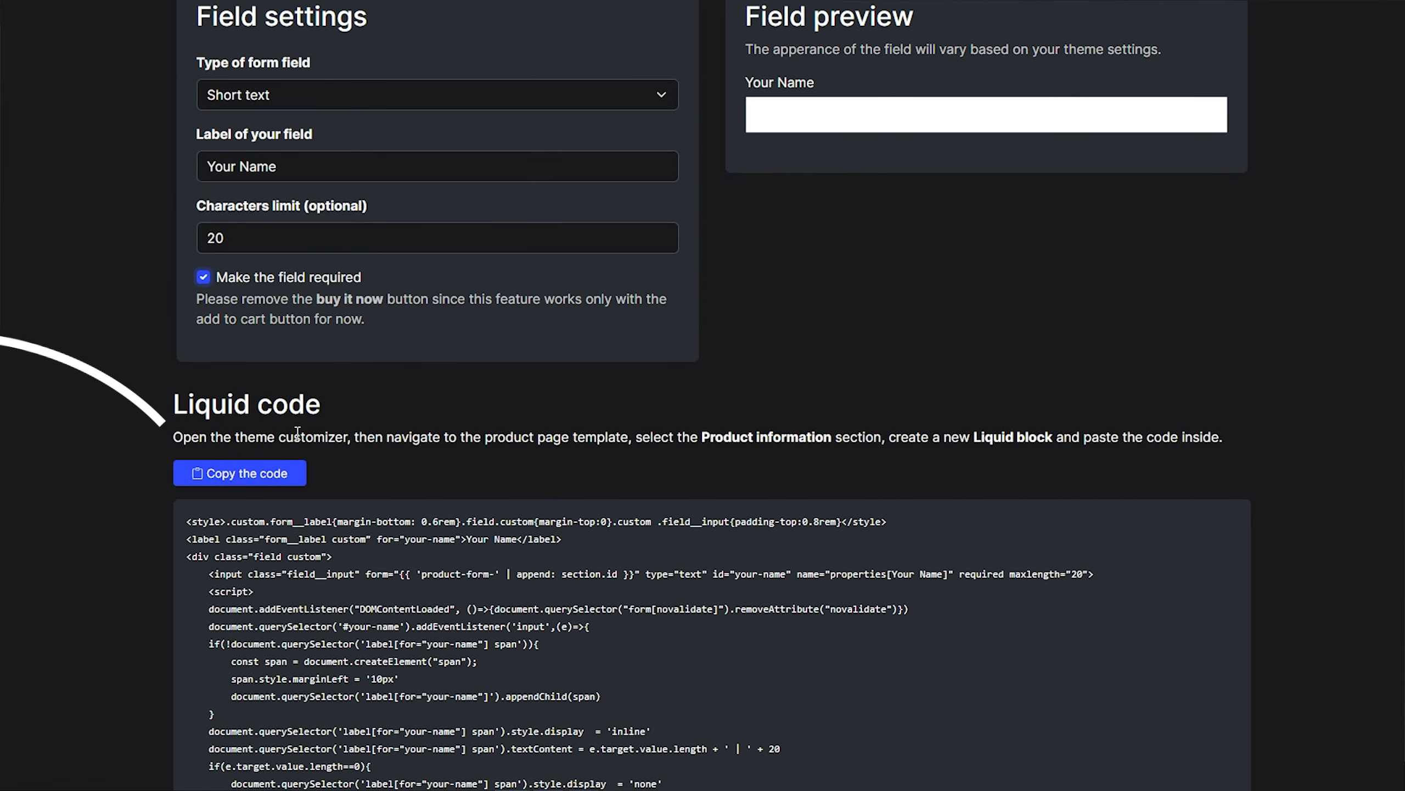
pyautogui.click(267, 475)
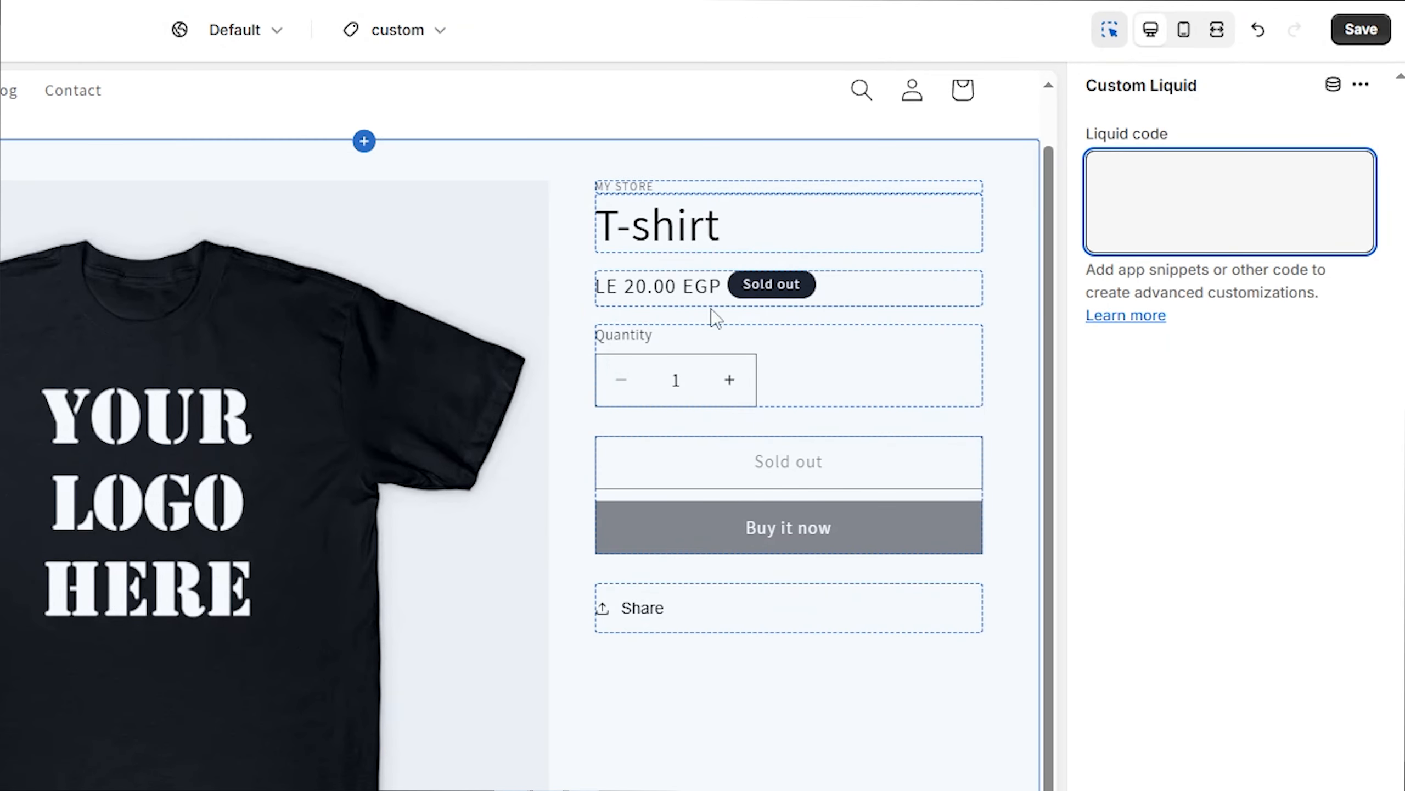
pyautogui.click(1180, 180)
pyautogui.hotkey('ctrl', 'v')
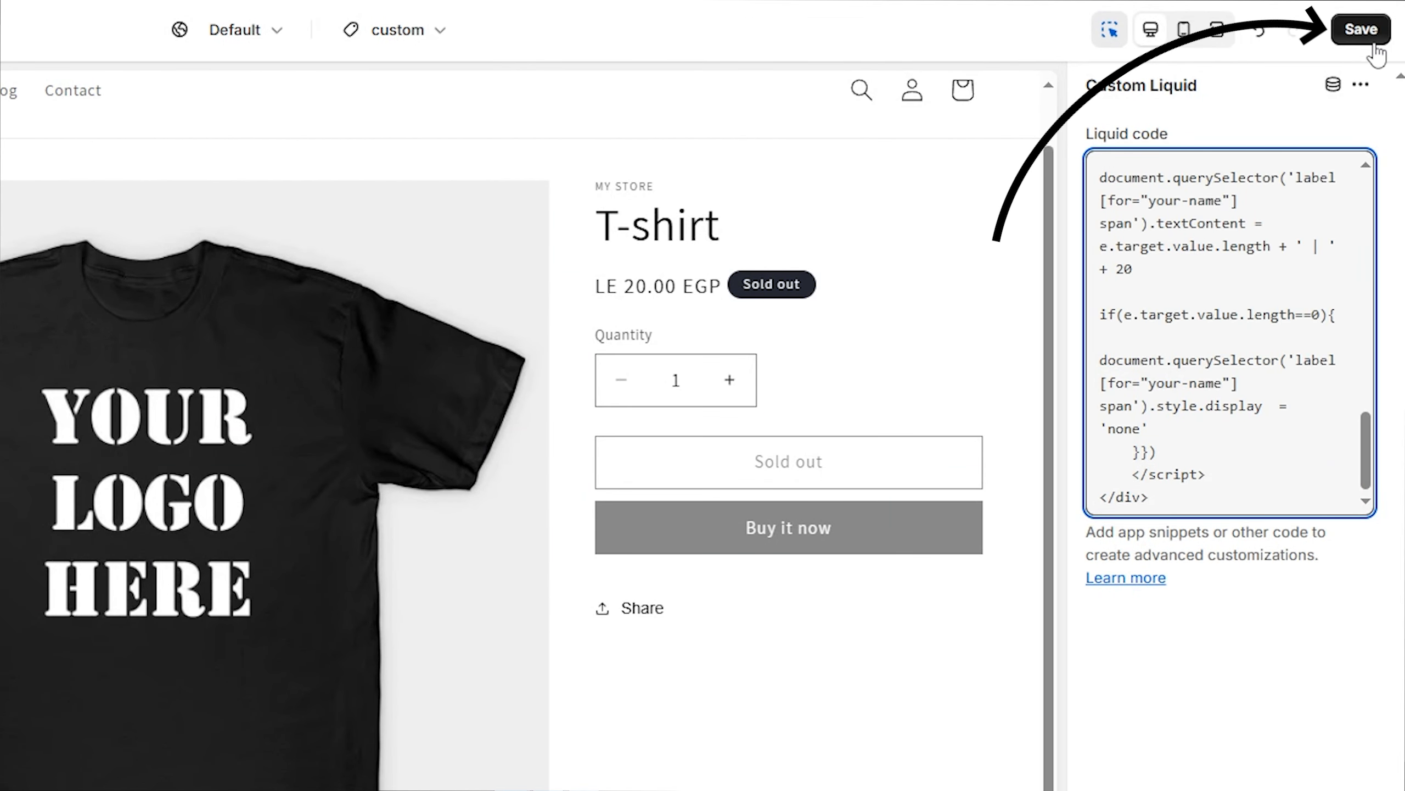
pyautogui.click(1361, 30)
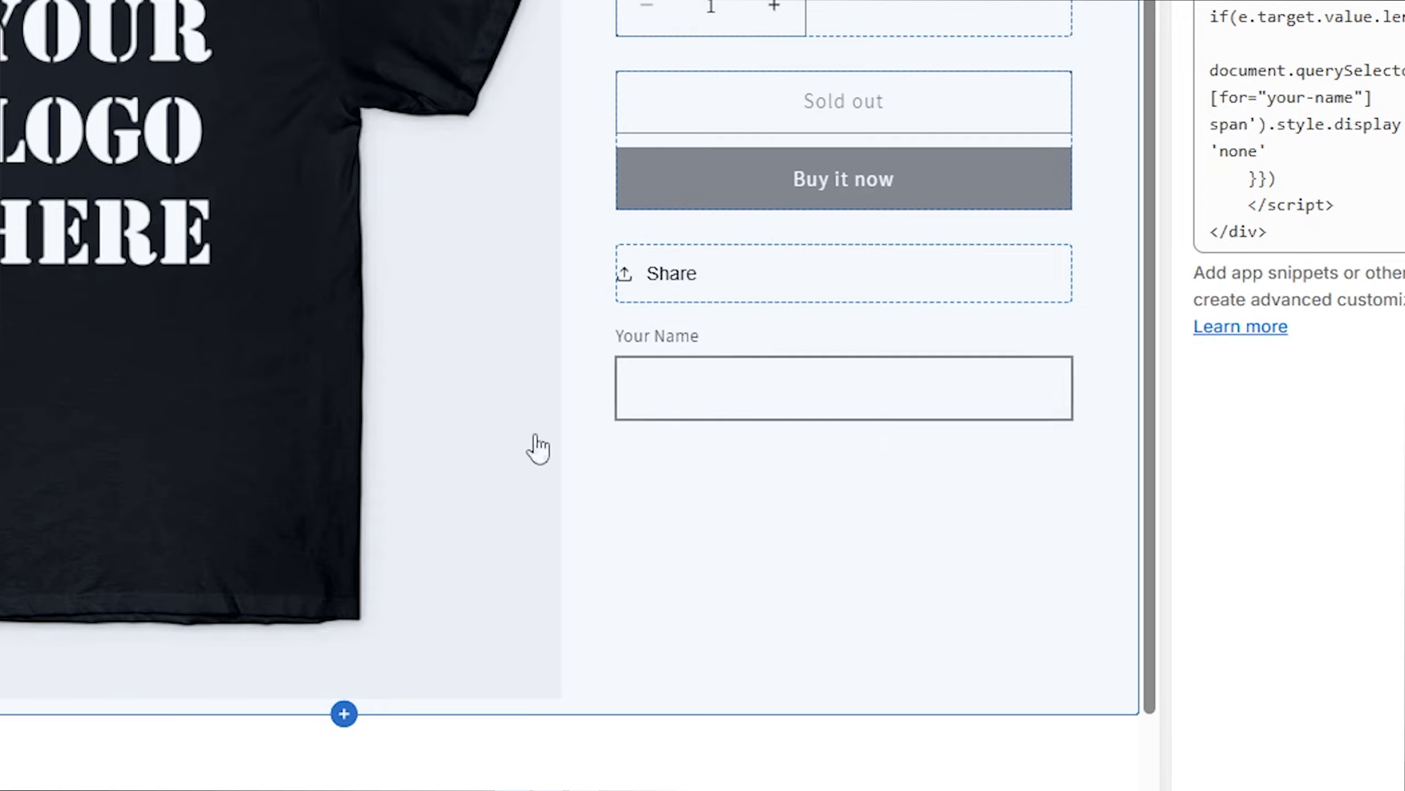
# Move the Custom Liquid block directly below Price and add a second Custom Liquid block to the Product information section
pyautogui.scroll(2, 808, 144)
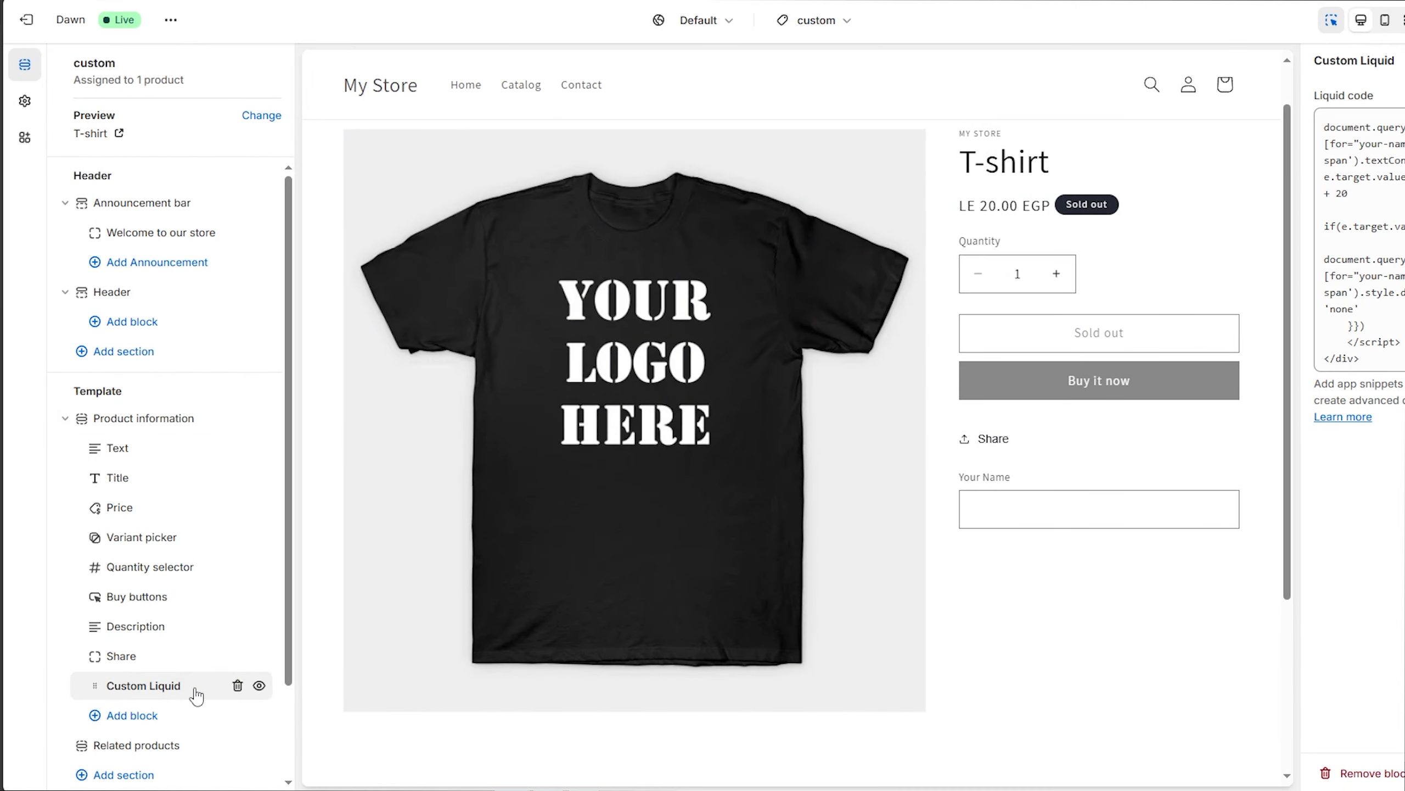
pyautogui.moveTo(191, 689); pyautogui.dragTo(141, 505)
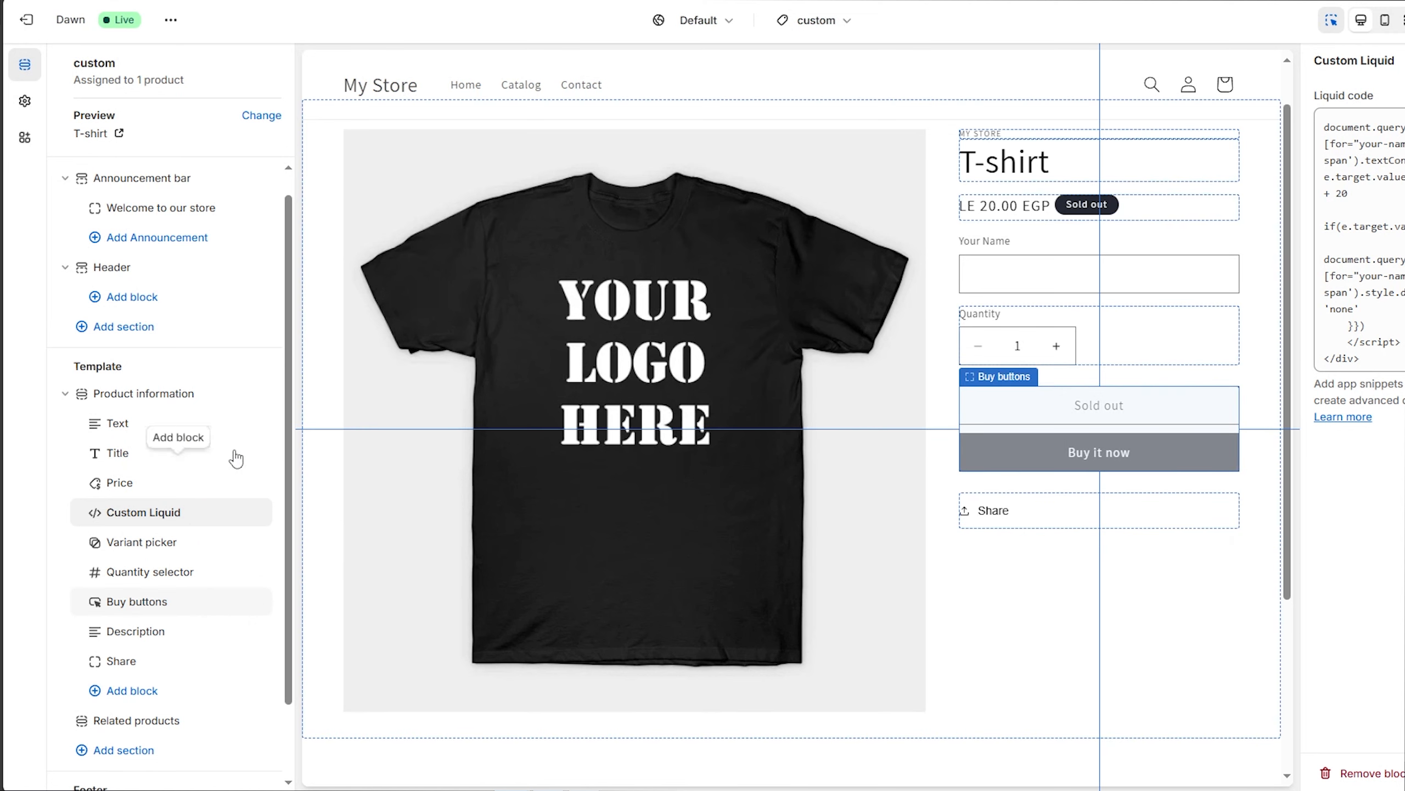
pyautogui.click(136, 691)
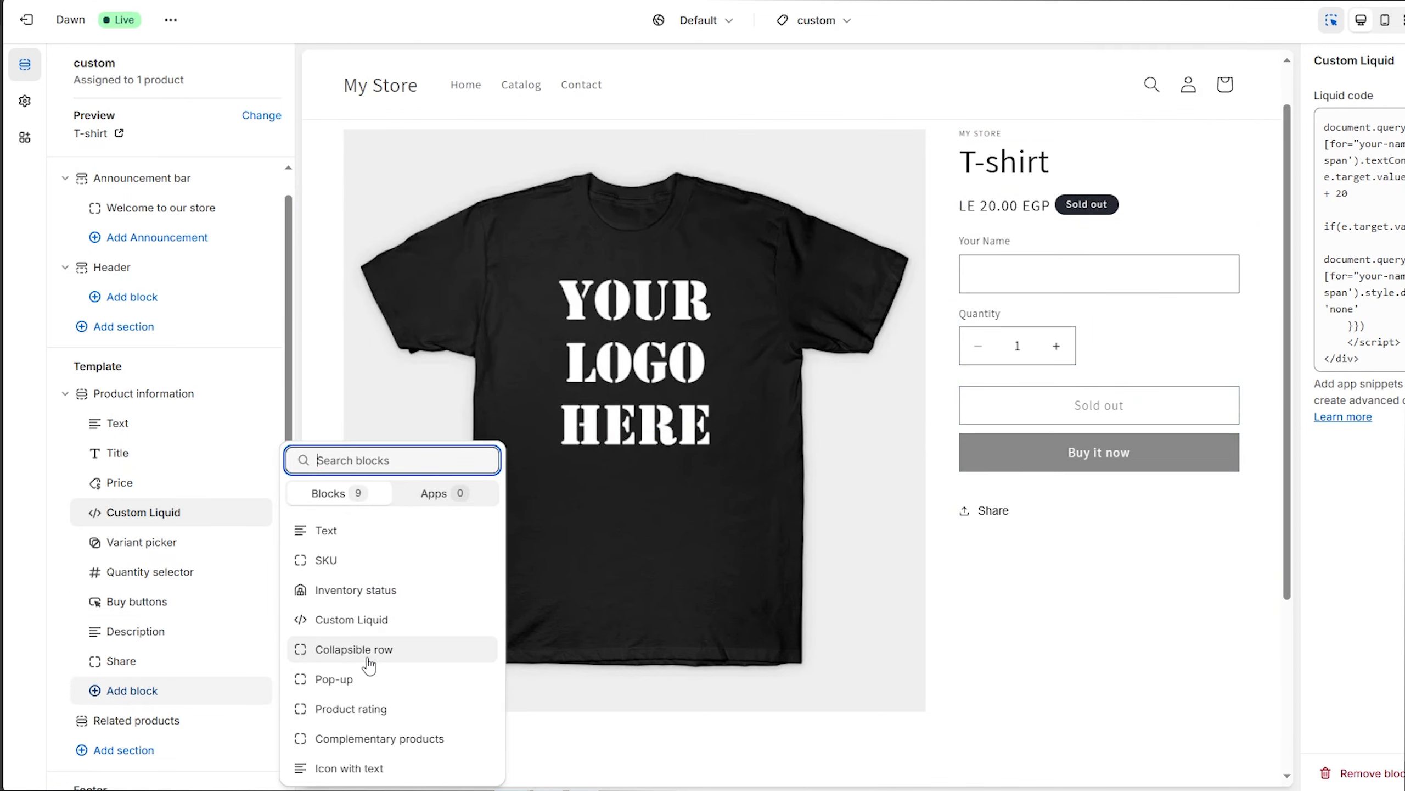
pyautogui.click(360, 616)
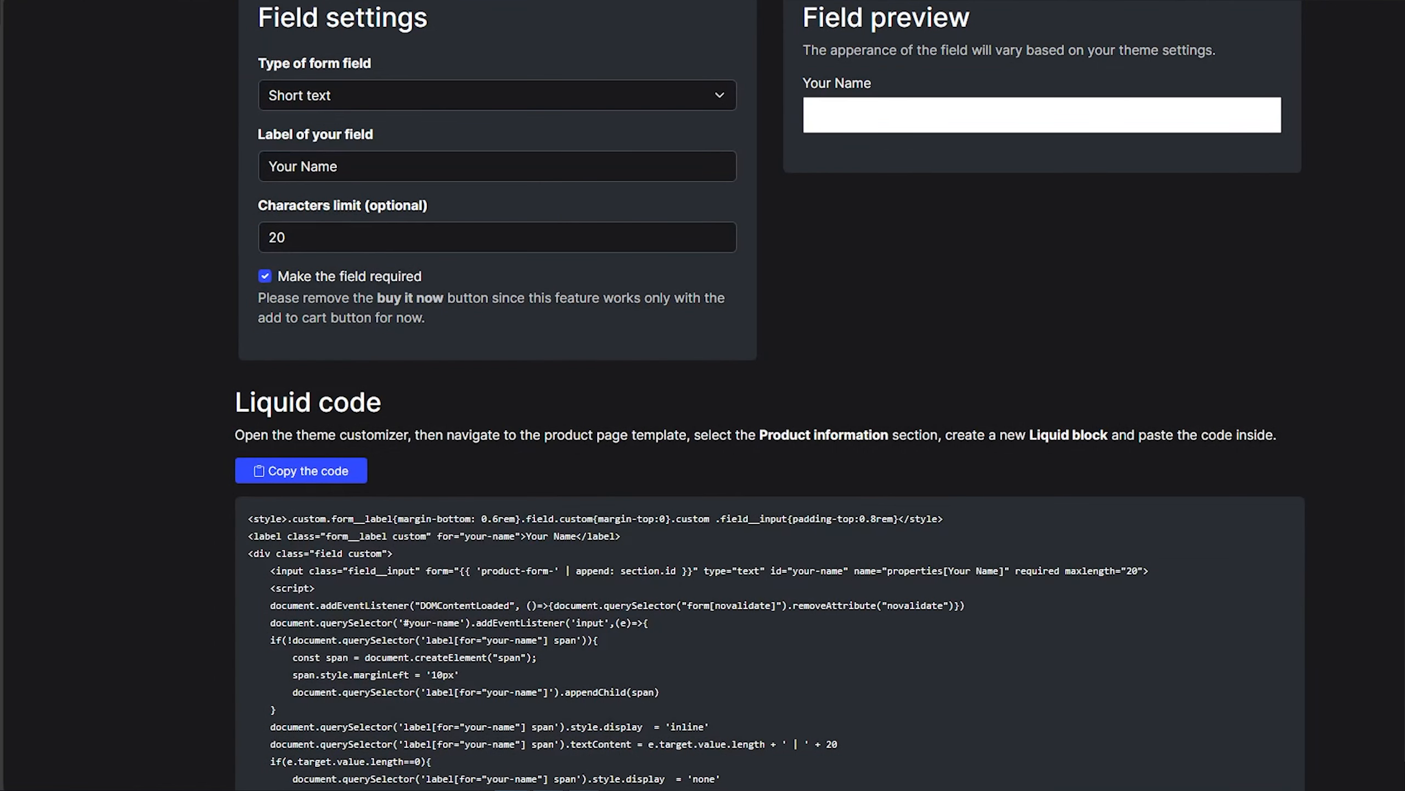
# In the custom field generator, set up a File upload field labelled Your Logo and make it optional
pyautogui.scroll(5, 481, 249)
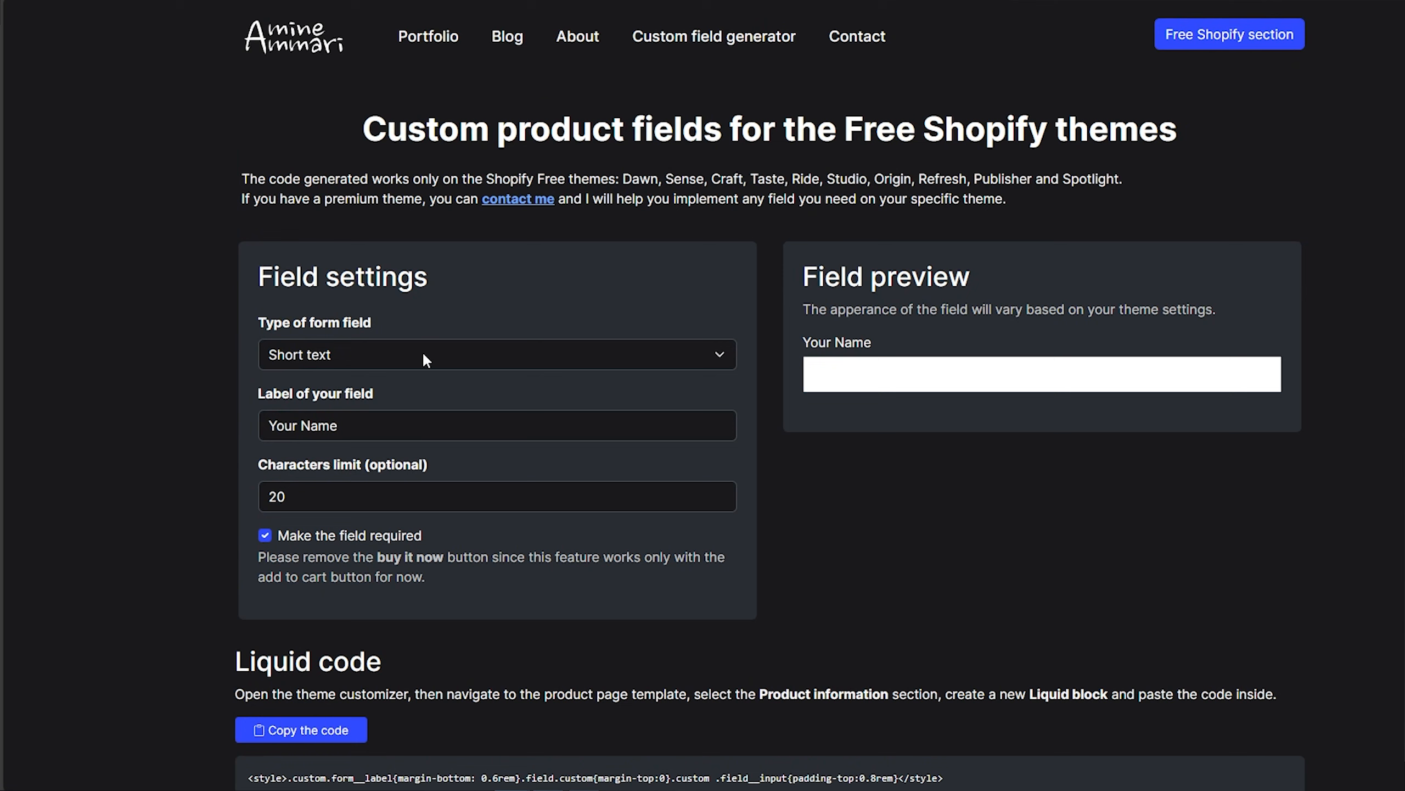
pyautogui.click(422, 351)
pyautogui.press('Escape')
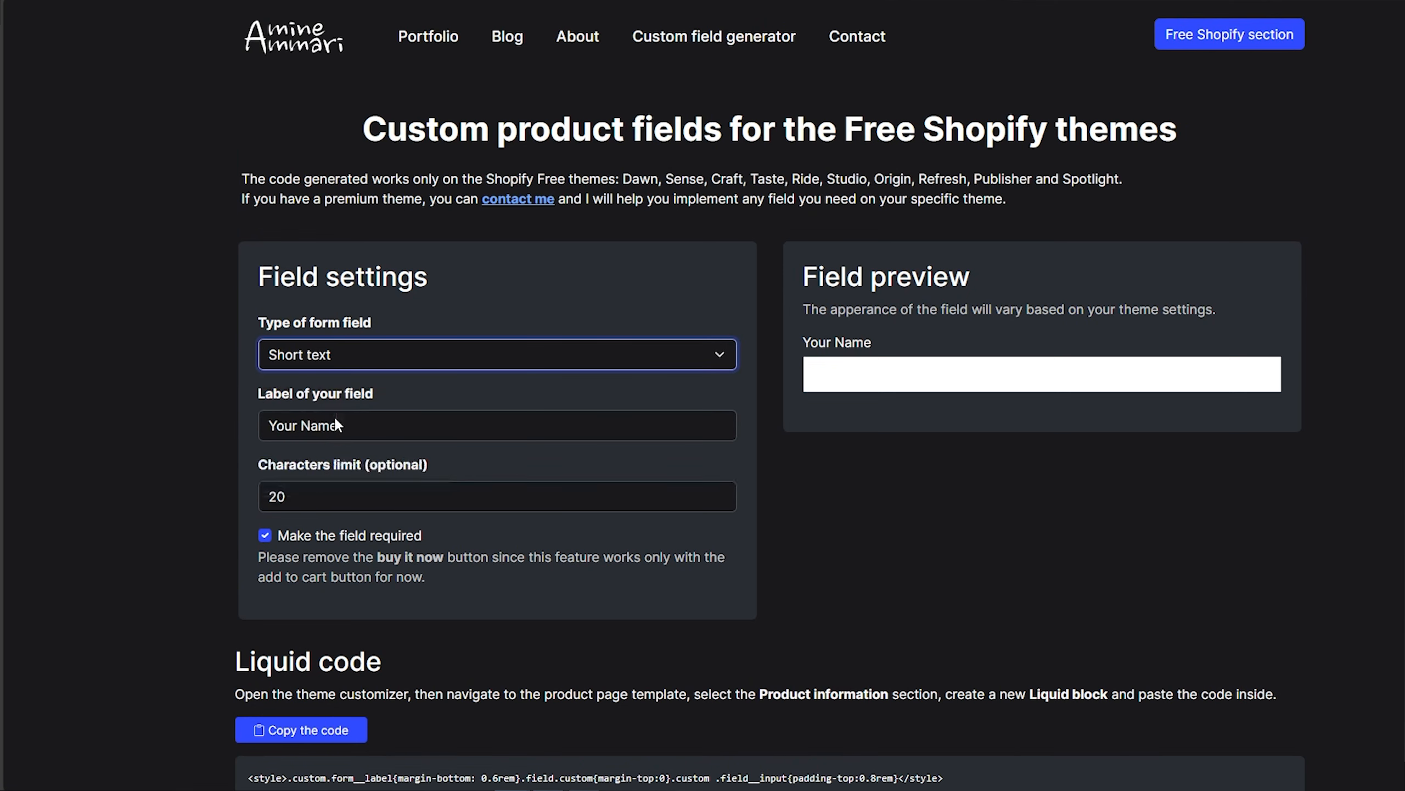
pyautogui.click(335, 418)
pyautogui.moveTo(367, 427); pyautogui.dragTo(307, 433)
pyautogui.write('Logo')
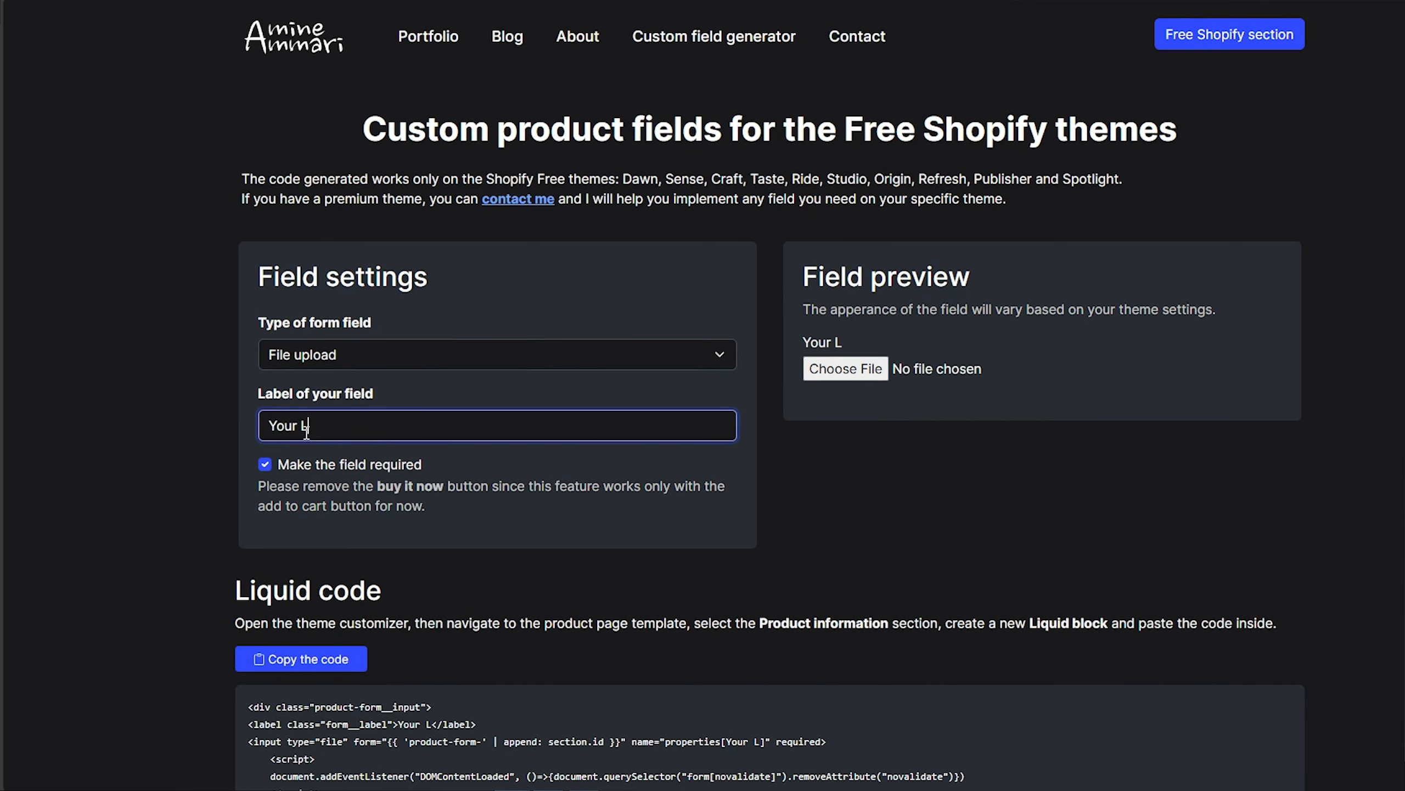
pyautogui.click(265, 464)
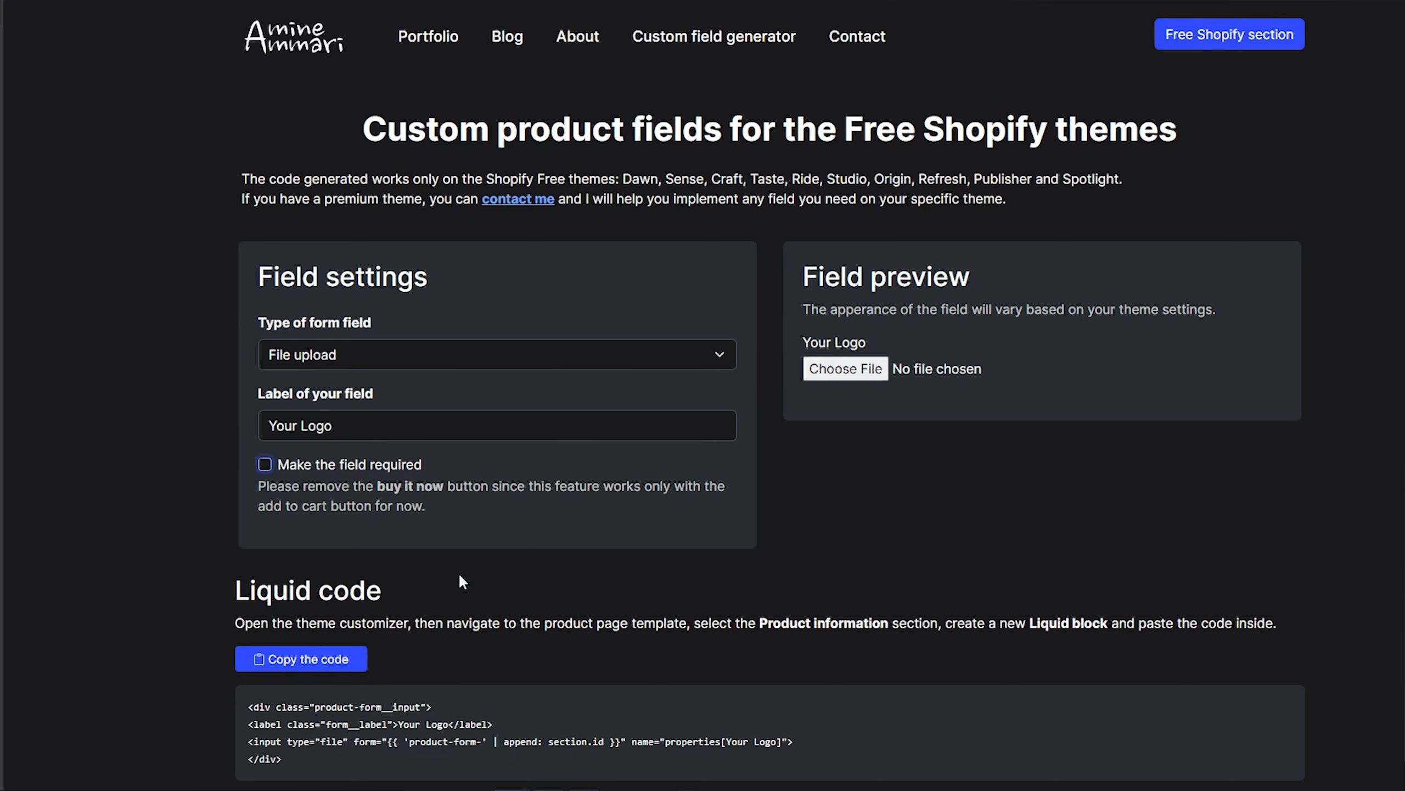
# Copy the generated Your Logo code into the second Custom Liquid block in the theme editor and save the template
pyautogui.scroll(-2, 293, 658)
pyautogui.click(328, 577)
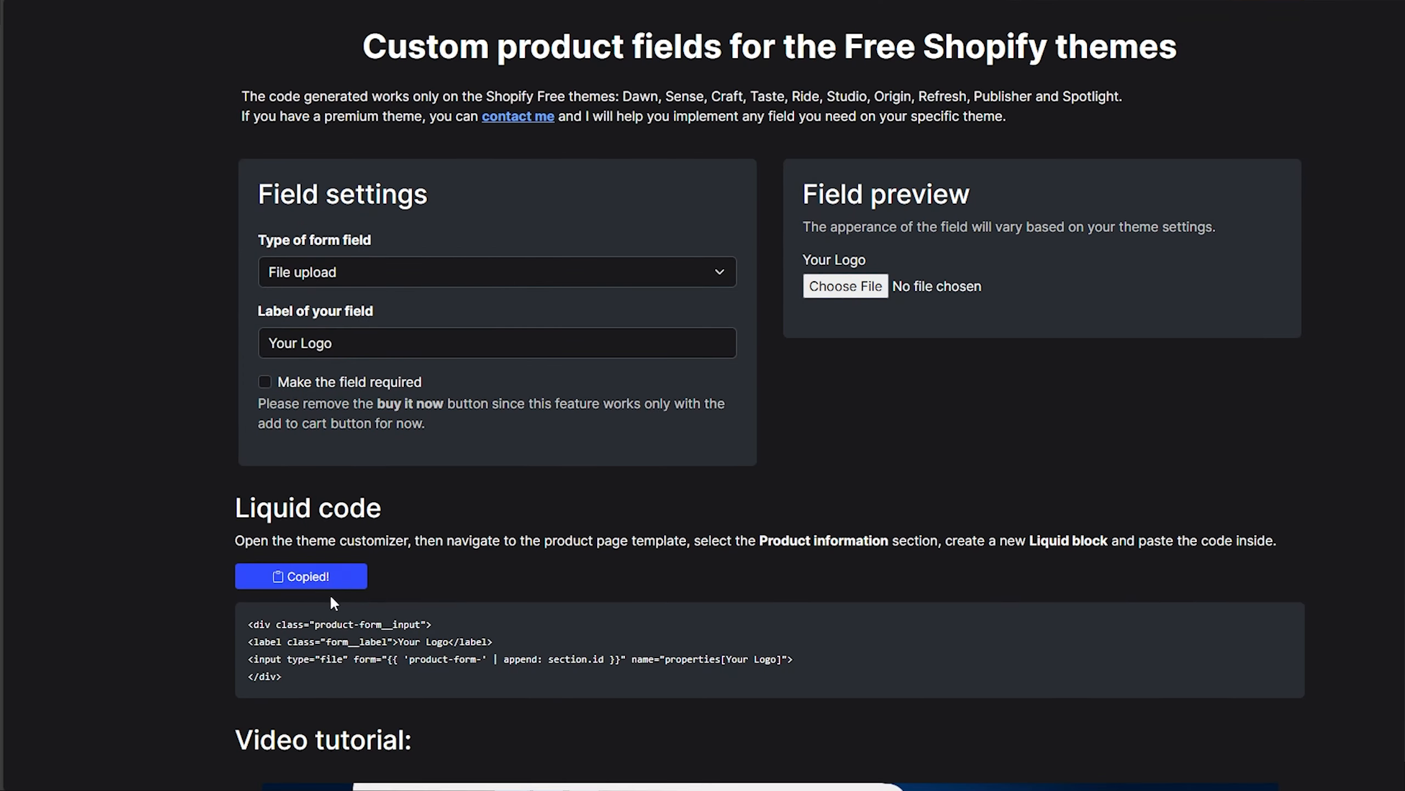
pyautogui.scroll(2, 390, 589)
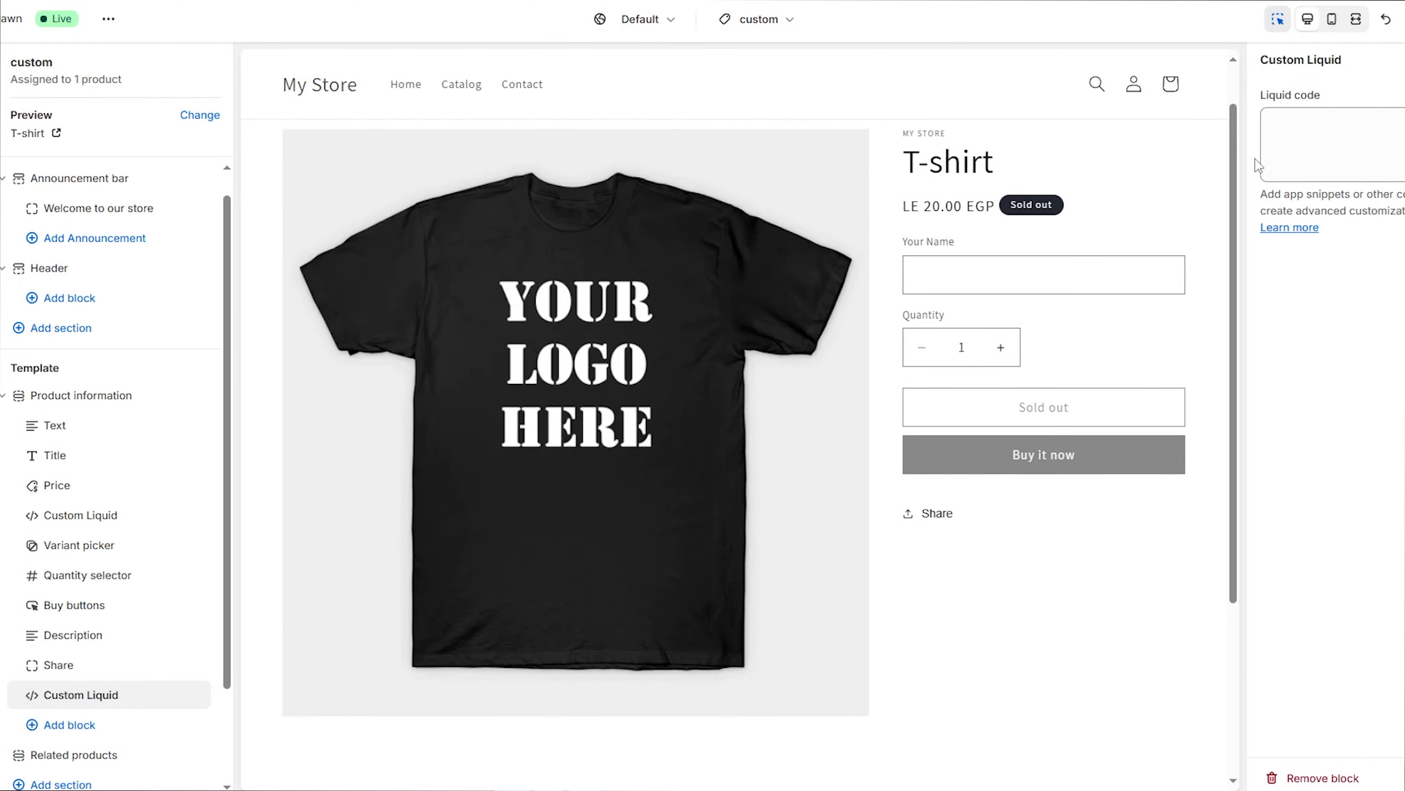
pyautogui.hotkey('ctrl', 'v')
pyautogui.click(1370, 26)
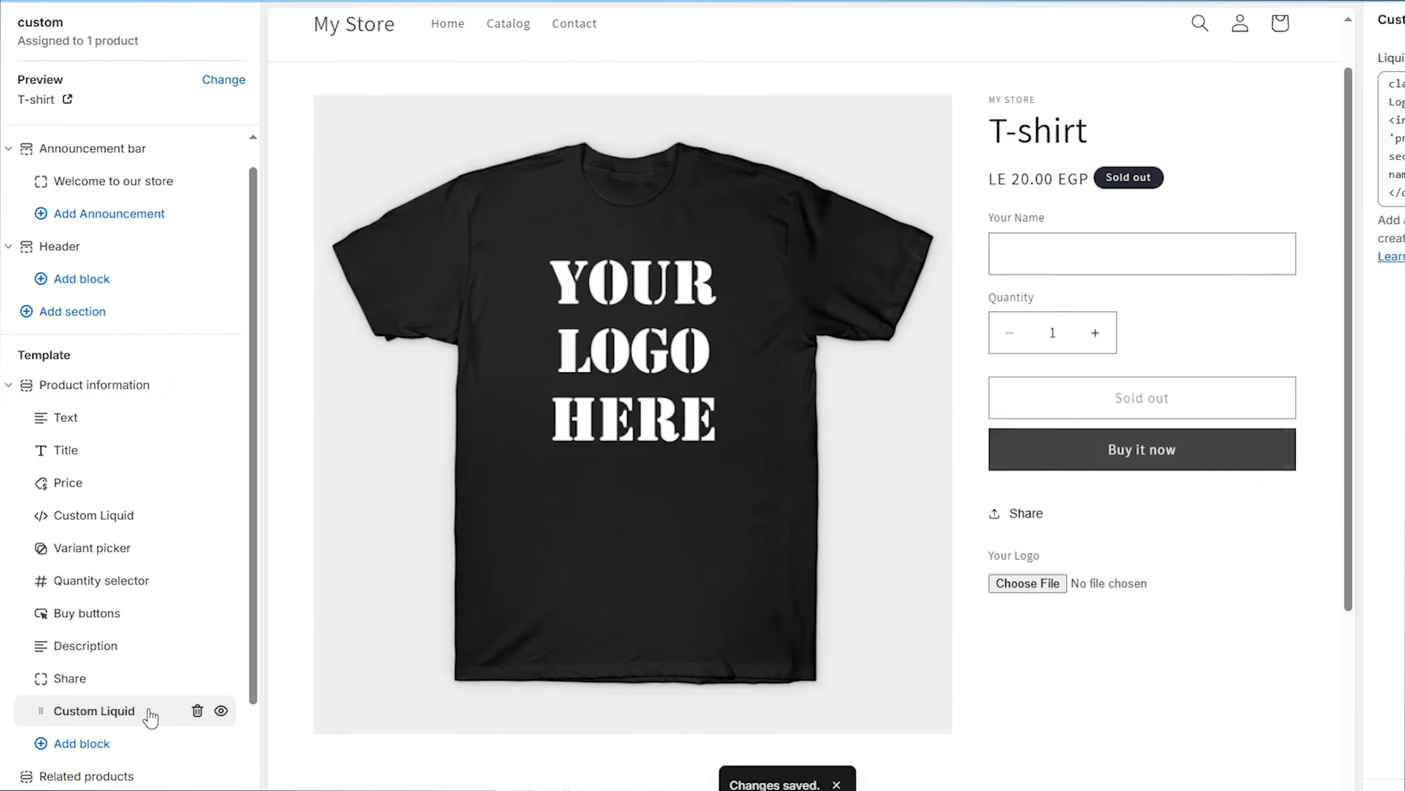
# Move the Your Logo Custom Liquid block directly below the Your Name block and check both fields in the product preview
pyautogui.moveTo(151, 664); pyautogui.dragTo(176, 527)
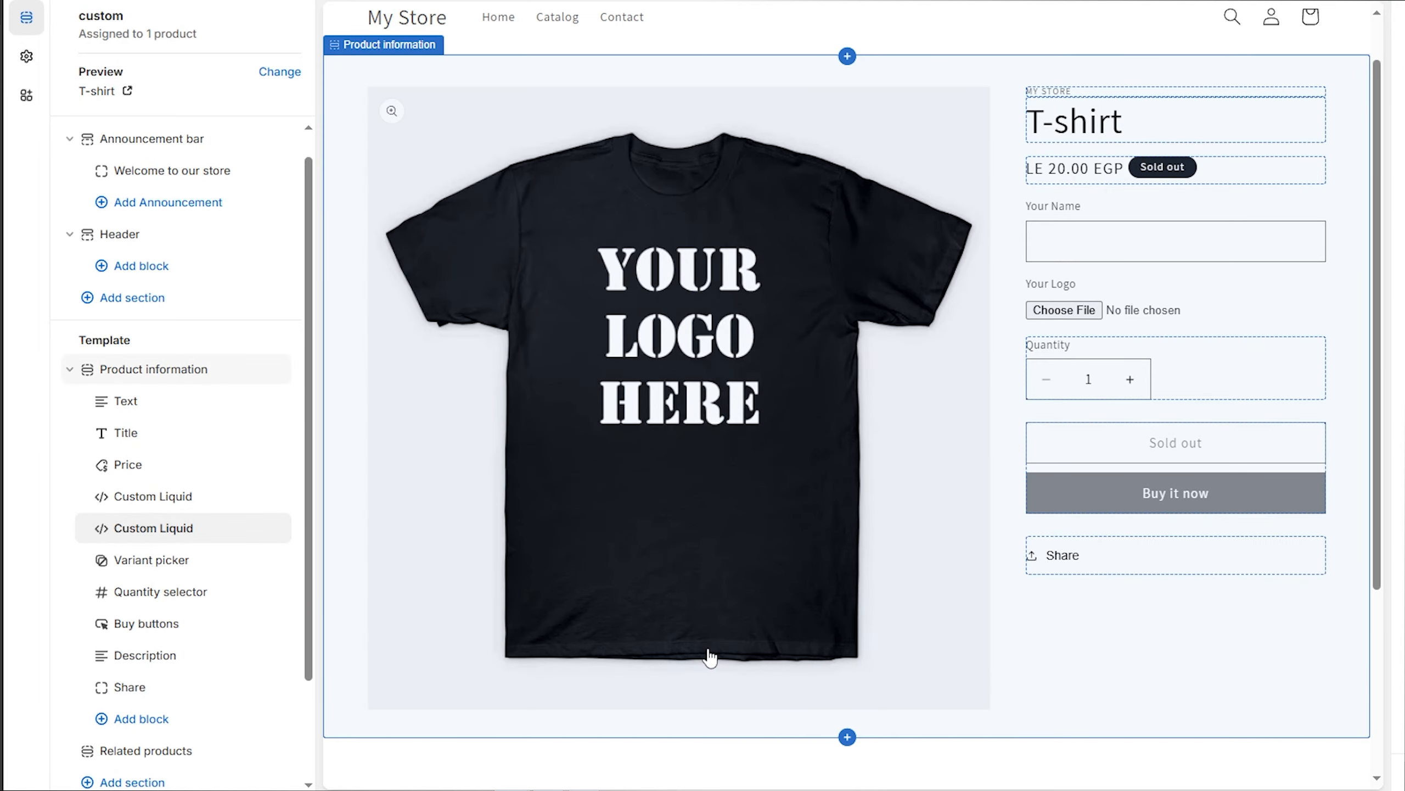
pyautogui.scroll(1, 1041, 325)
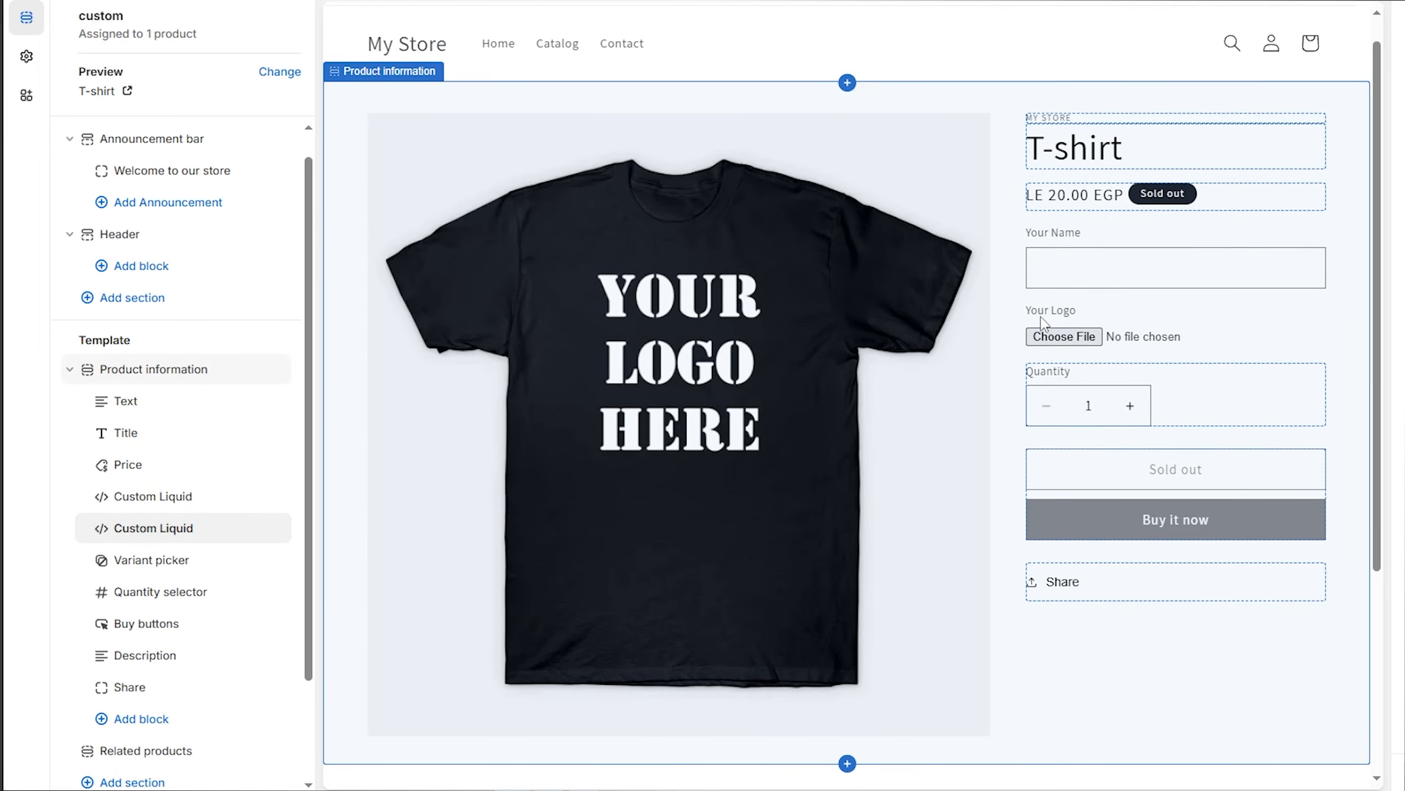
pyautogui.click(1115, 297)
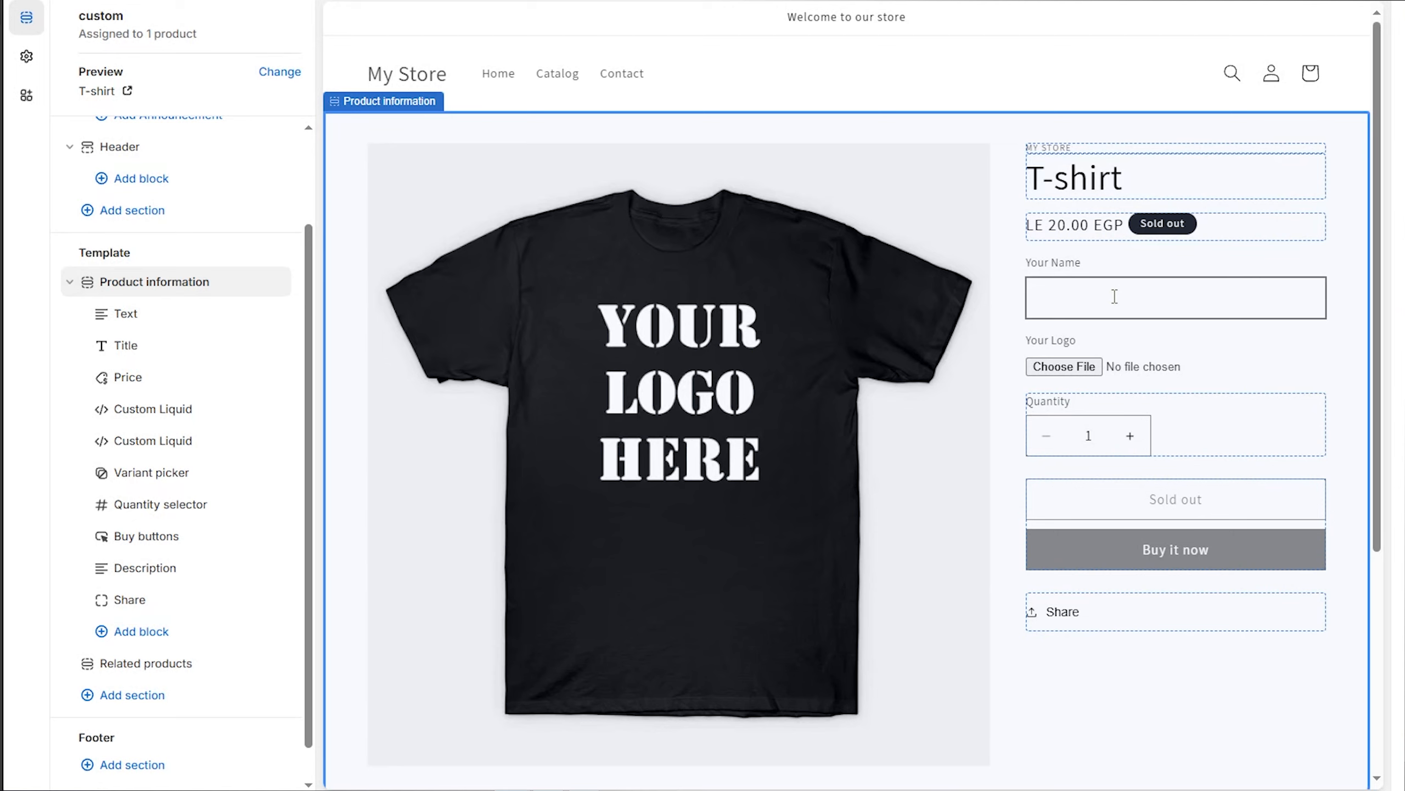
# Turn off the dynamic checkout buttons for the Buy buttons block and save the template
pyautogui.click(1179, 549)
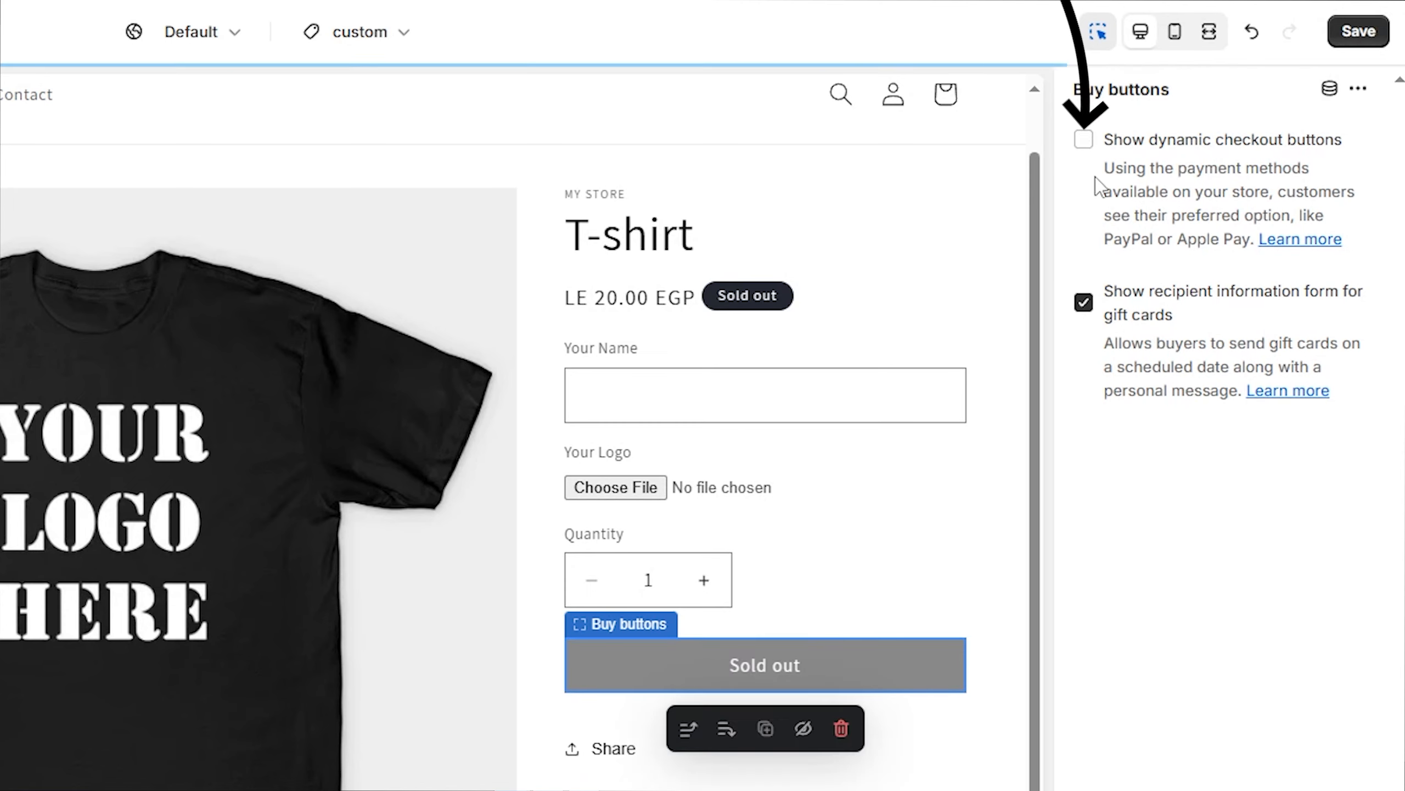
pyautogui.click(1372, 33)
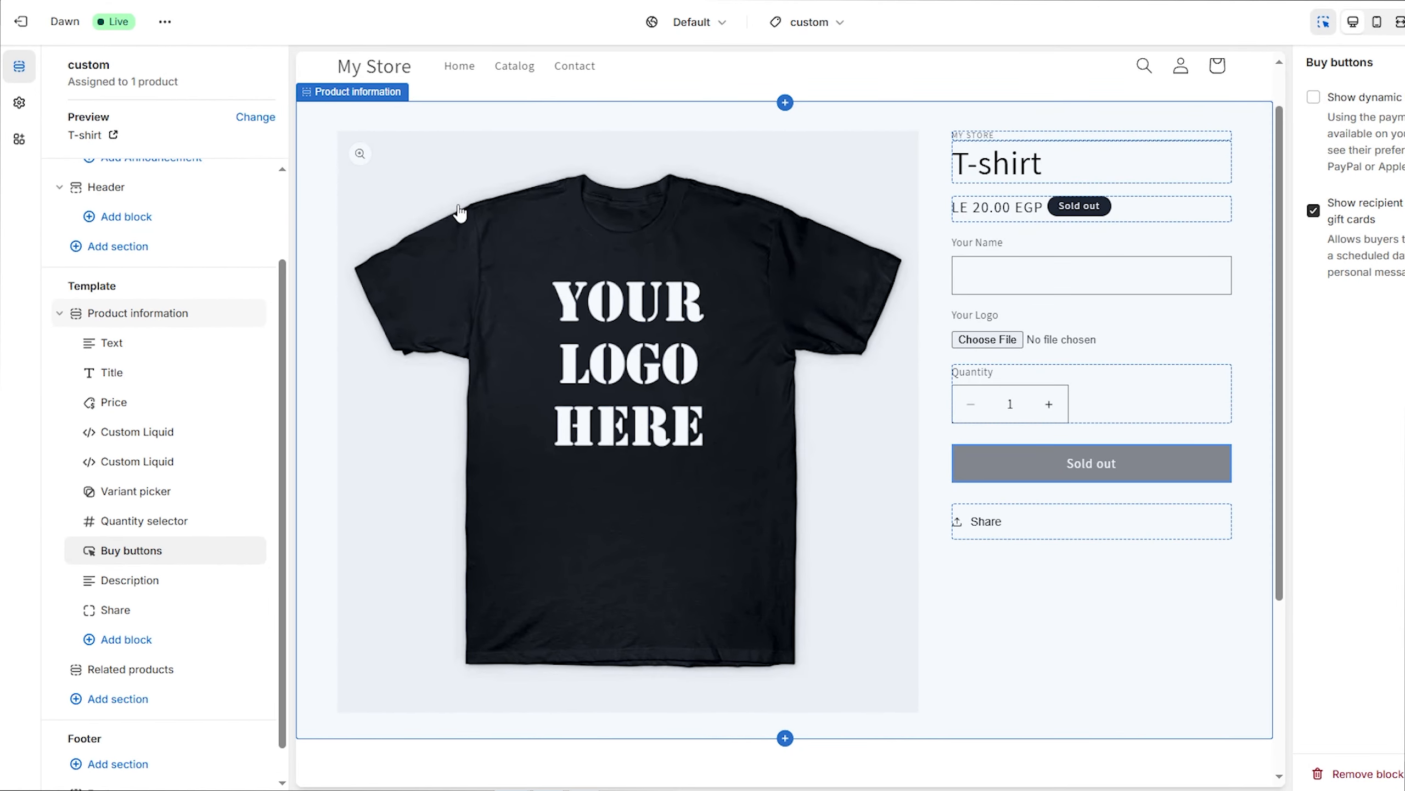
# Exit the theme editor, preview the current Dawn theme and open the T-shirt product page from Featured products
pyautogui.click(21, 22)
pyautogui.click(1142, 477)
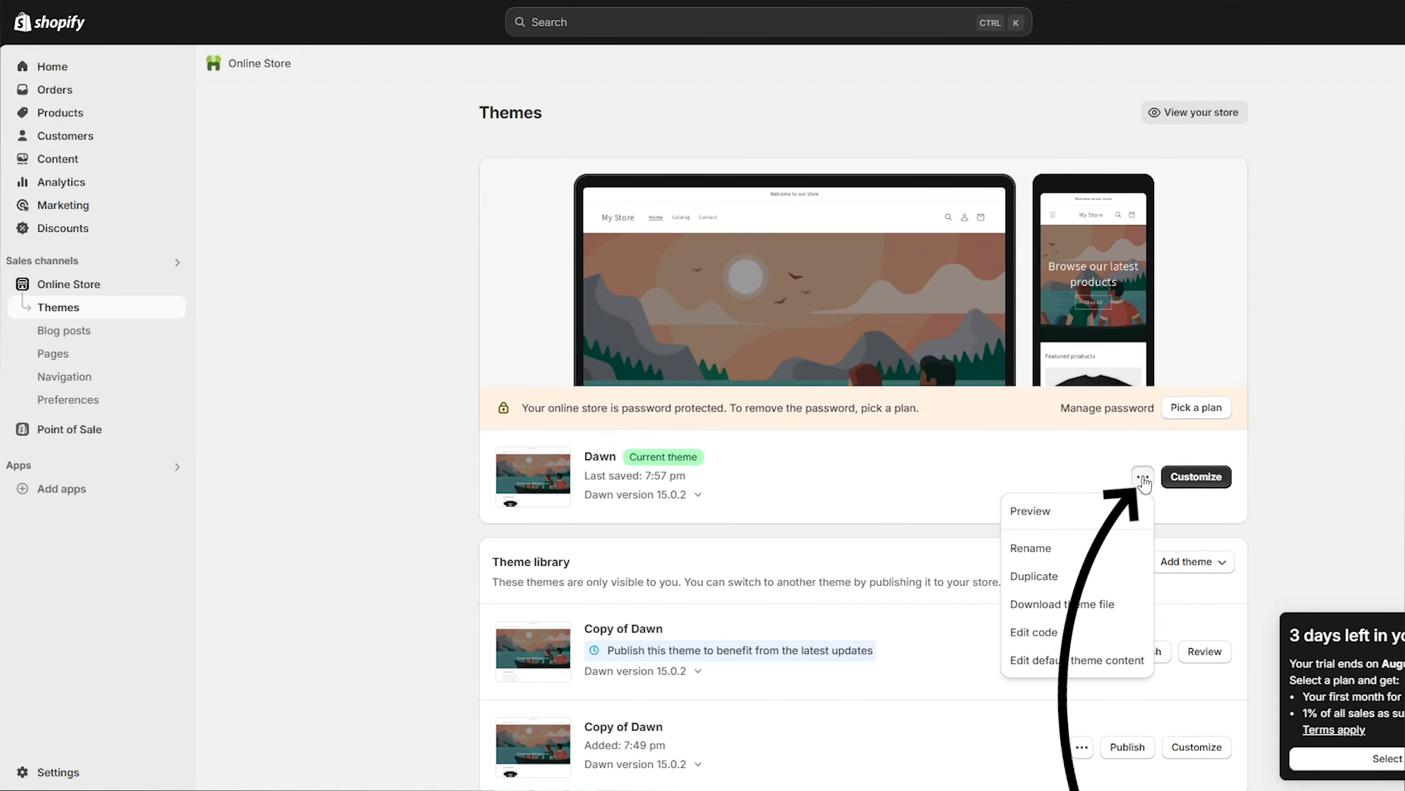
pyautogui.click(1051, 512)
pyautogui.scroll(-5, 800, 275)
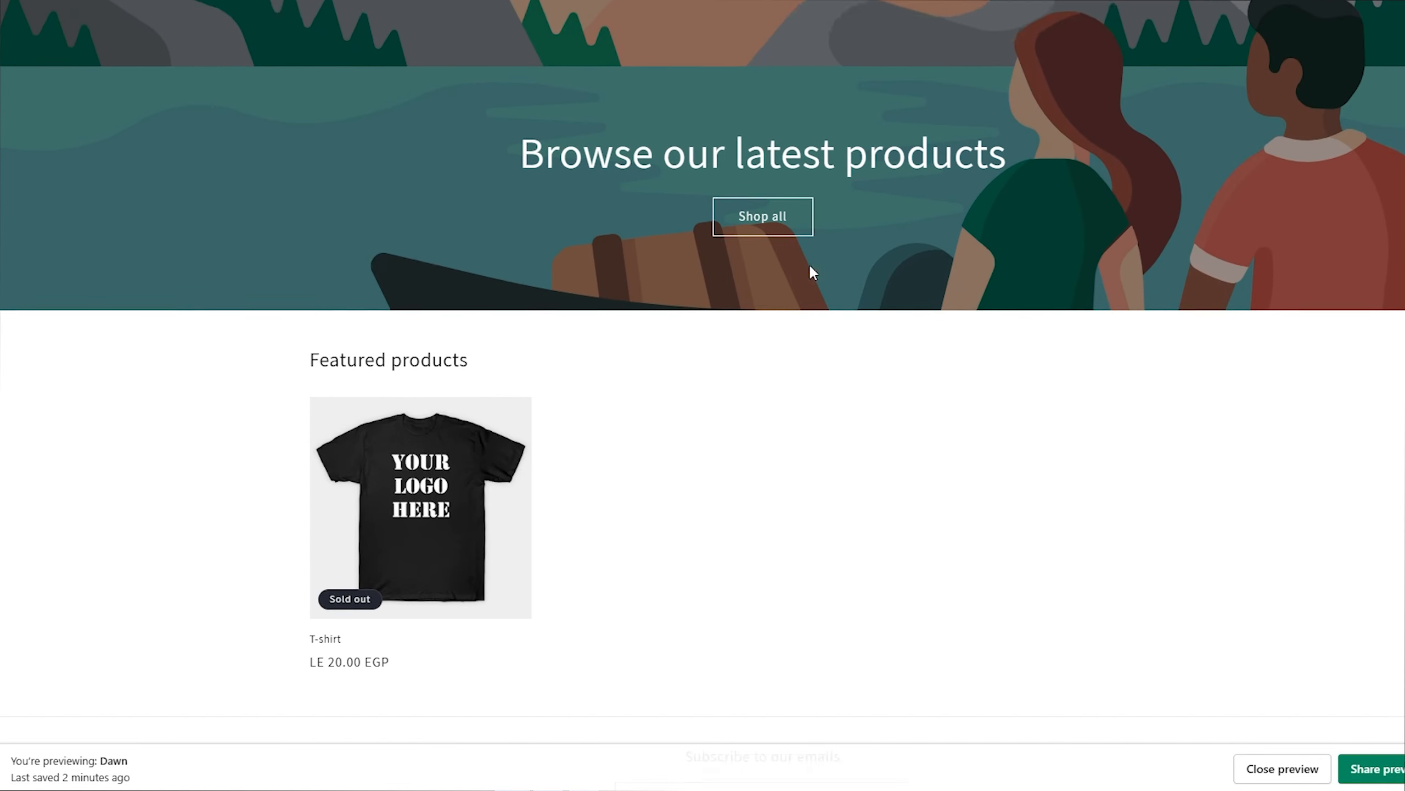
pyautogui.click(448, 446)
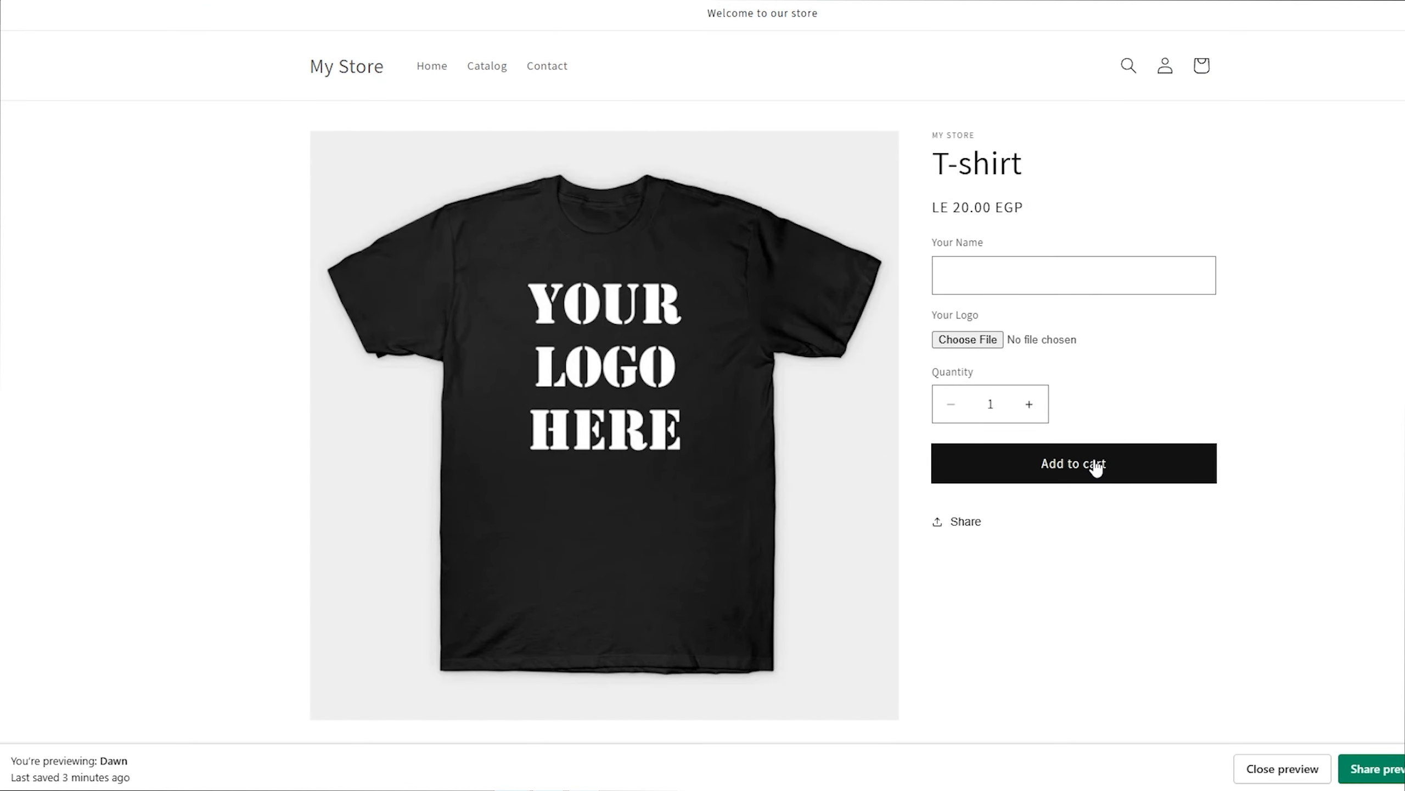
# Enter a sample name in the Your Name field on the T-shirt page and look over the product form
pyautogui.click(1077, 274)
pyautogui.write('ZainZone')
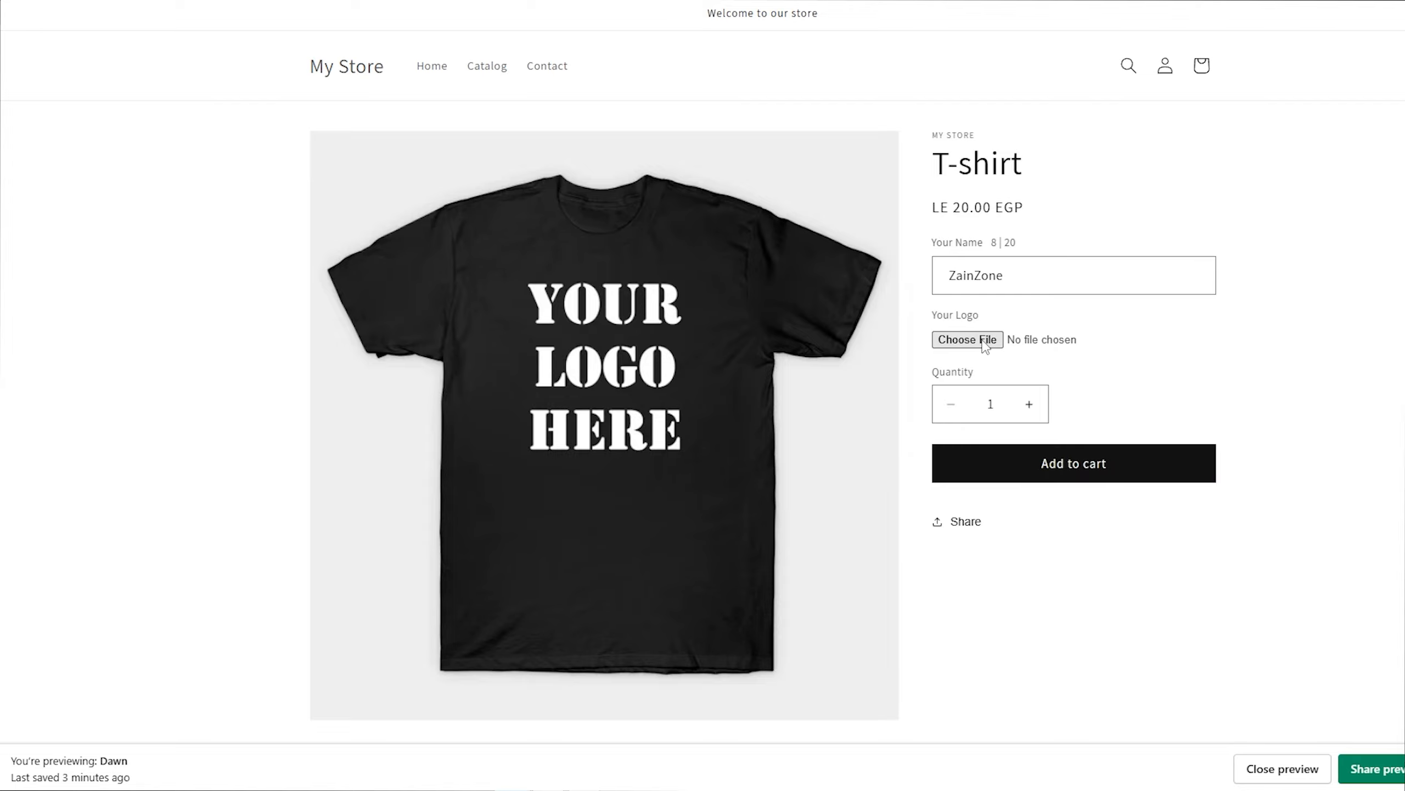
pyautogui.scroll(-2, 1085, 464)
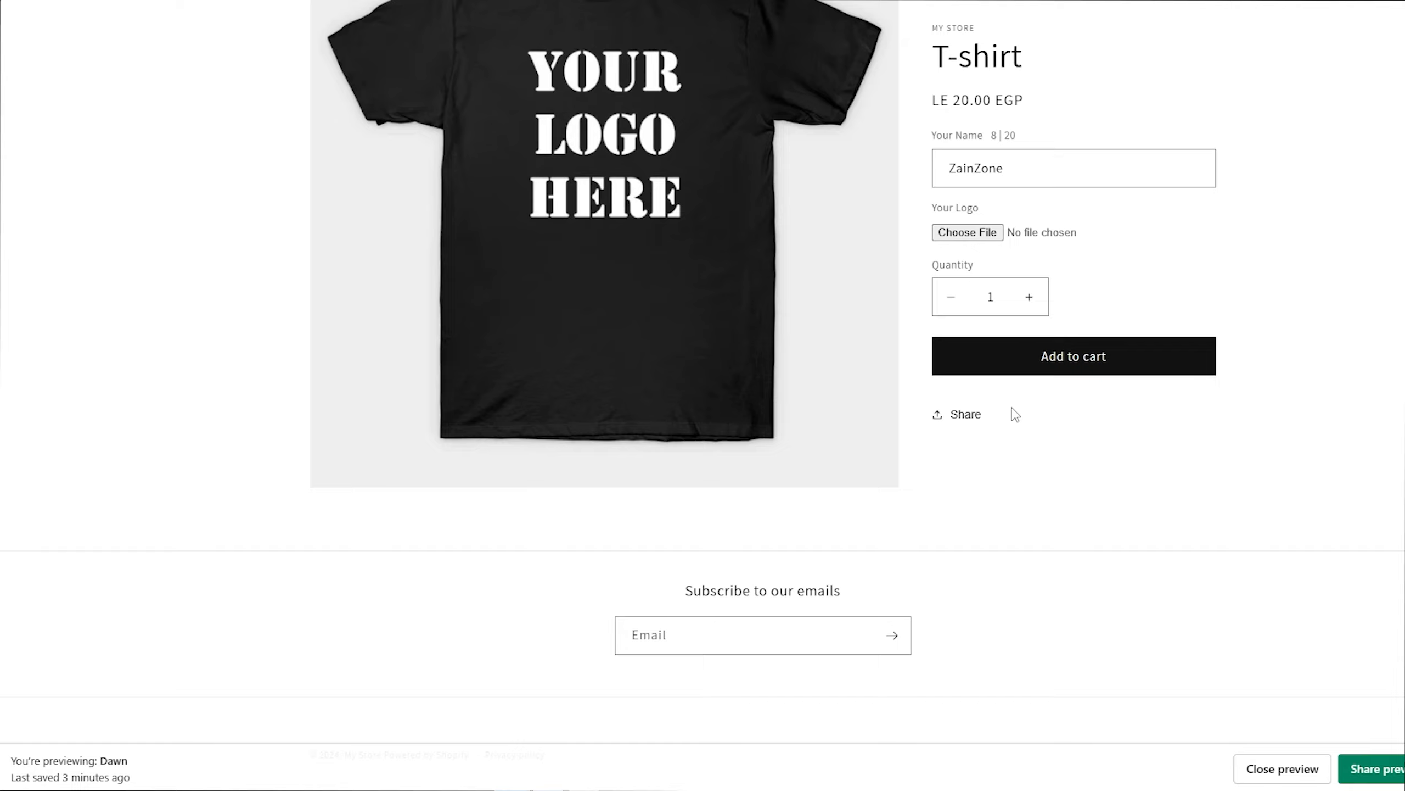